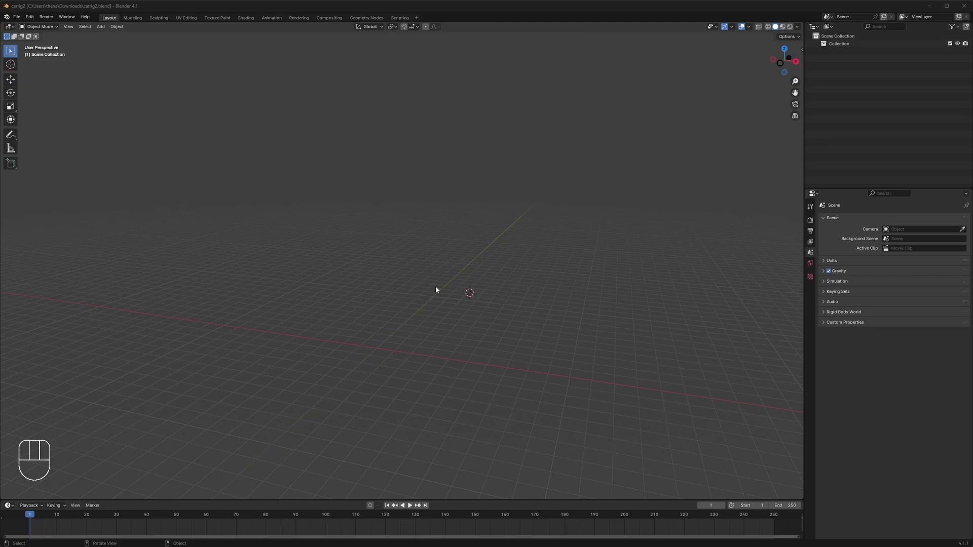
# Step: Save the current scene, then append the CarRigTemplate collection from CarRigTemplate.blend in the Downloads folder
pyautogui.moveTo(436, 286); pyautogui.dragTo(500, 253, button='middle')
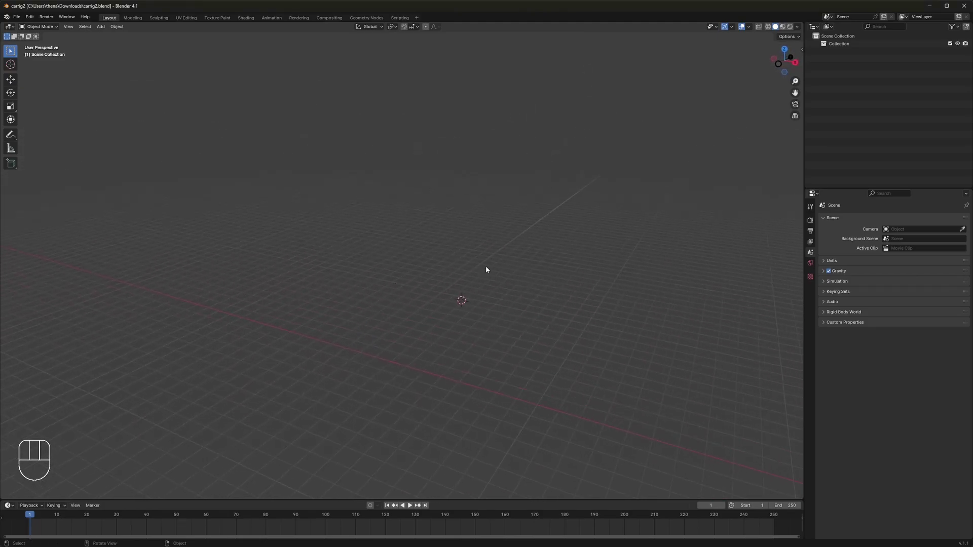
pyautogui.hotkey('ctrl', 's')
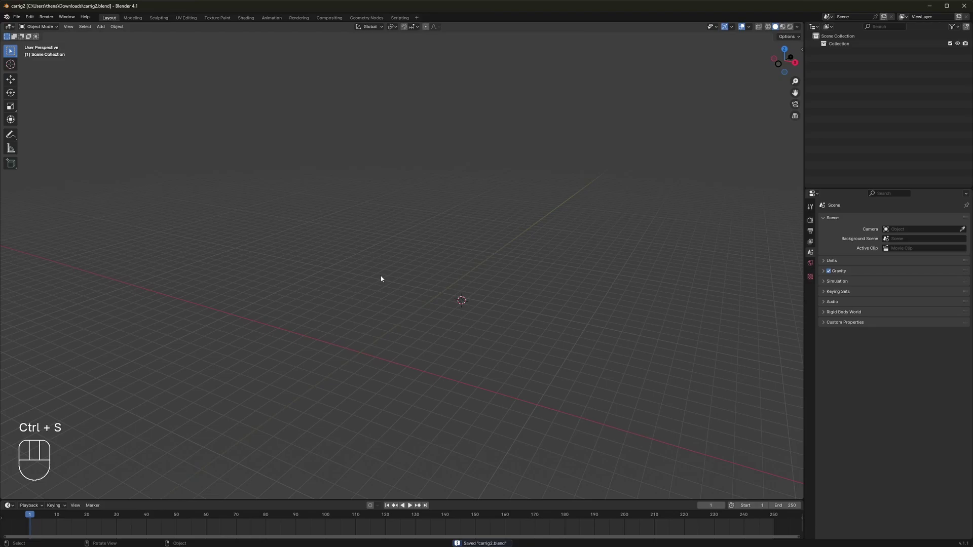
pyautogui.click(17, 16)
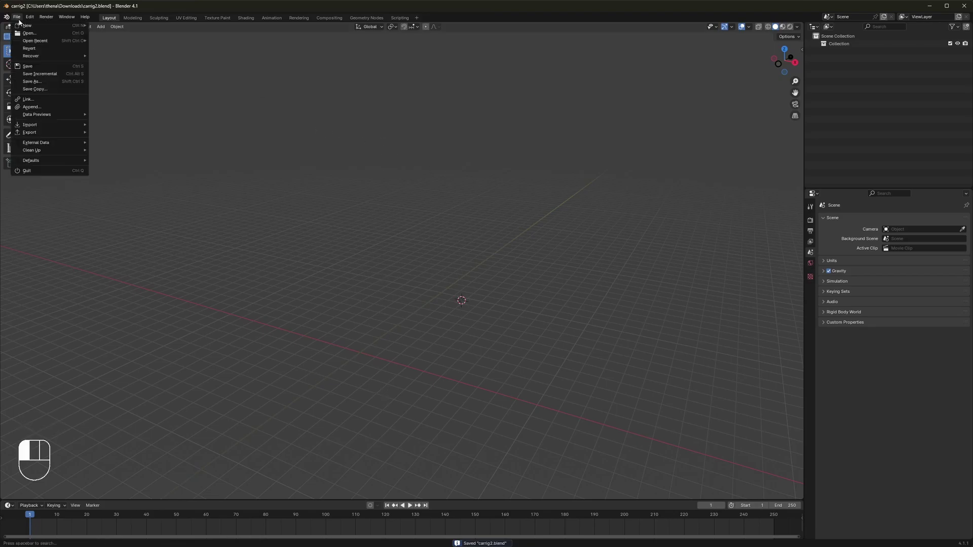
pyautogui.click(16, 16)
pyautogui.click(17, 17)
pyautogui.click(31, 107)
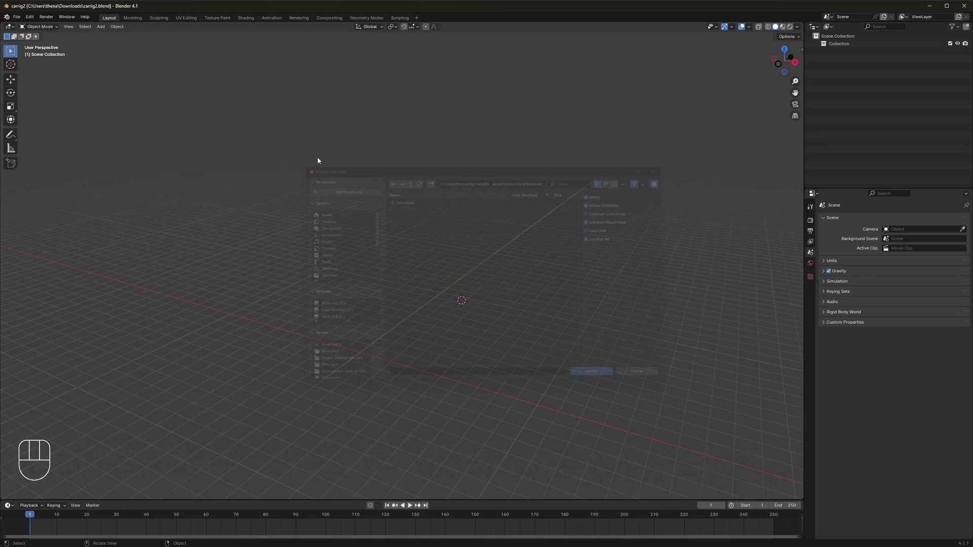
pyautogui.click(314, 231)
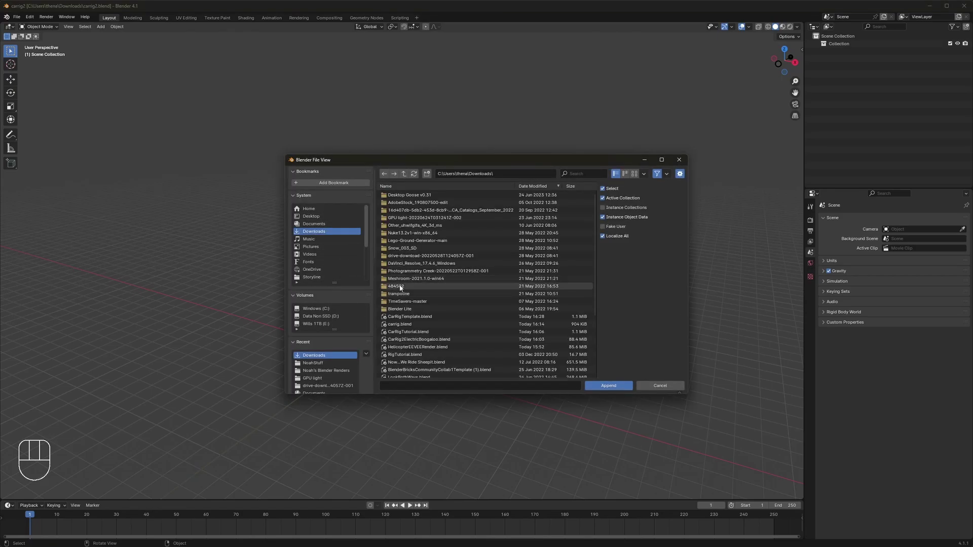
pyautogui.doubleClick(411, 318)
pyautogui.click(410, 211)
pyautogui.doubleClick(410, 210)
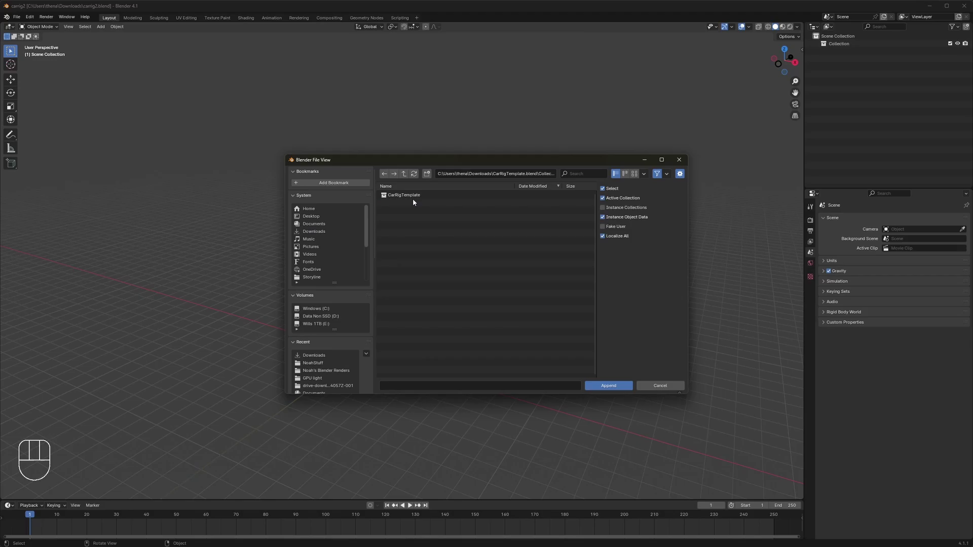
pyautogui.doubleClick(415, 196)
# Step: Delete the appended arrow, circle, rectangle and sphere objects outside the CarRigTemplate collection, then save the file
pyautogui.moveTo(437, 258); pyautogui.dragTo(400, 249, button='middle')
pyautogui.click(393, 242)
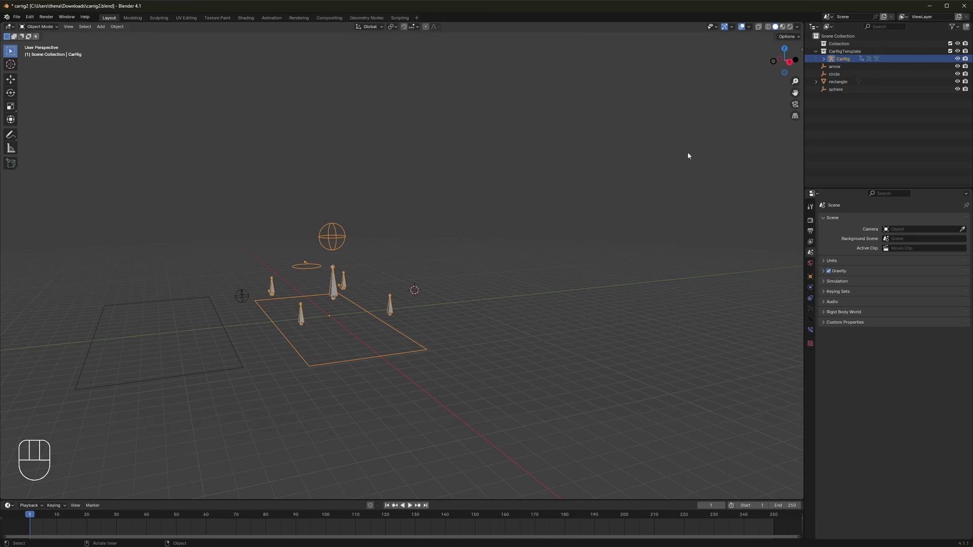
pyautogui.click(835, 67)
pyautogui.keyDown('shift'); pyautogui.click(832, 89); pyautogui.keyUp('shift')
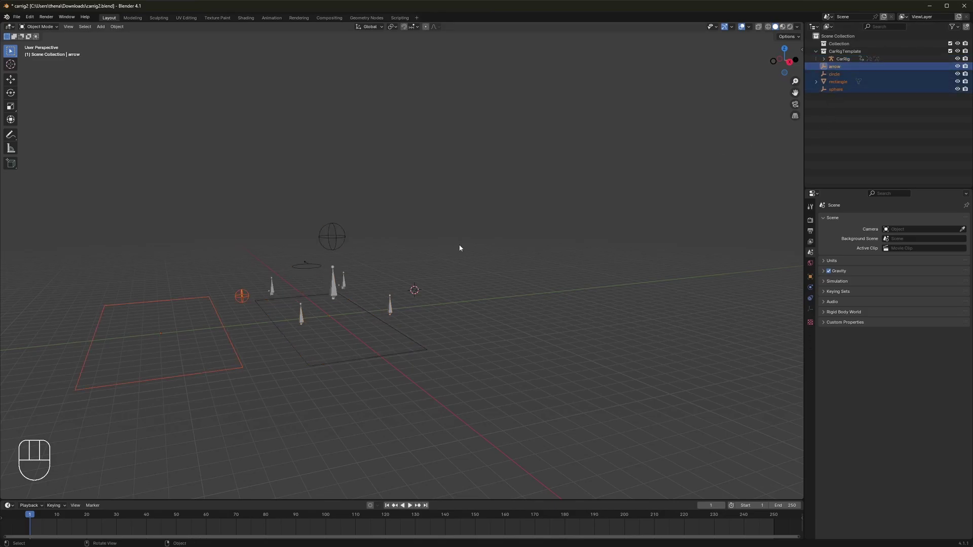
pyautogui.press('Delete')
pyautogui.moveTo(336, 271); pyautogui.dragTo(446, 274, button='middle')
pyautogui.hotkey('ctrl', 's')
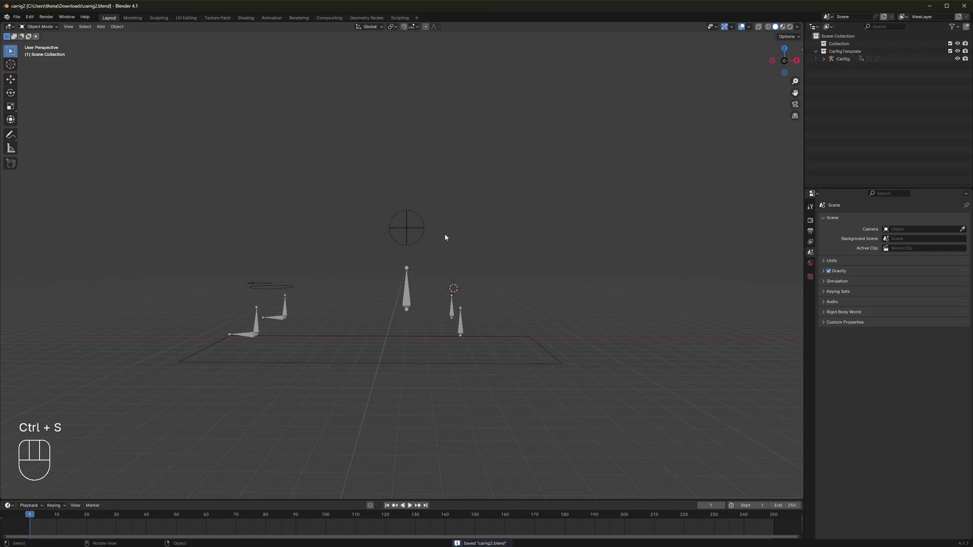
# Step: Import the Toyota Corolla AE86 V3 .zmbx model from the Downloads folder with the default geometry options
pyautogui.click(17, 16)
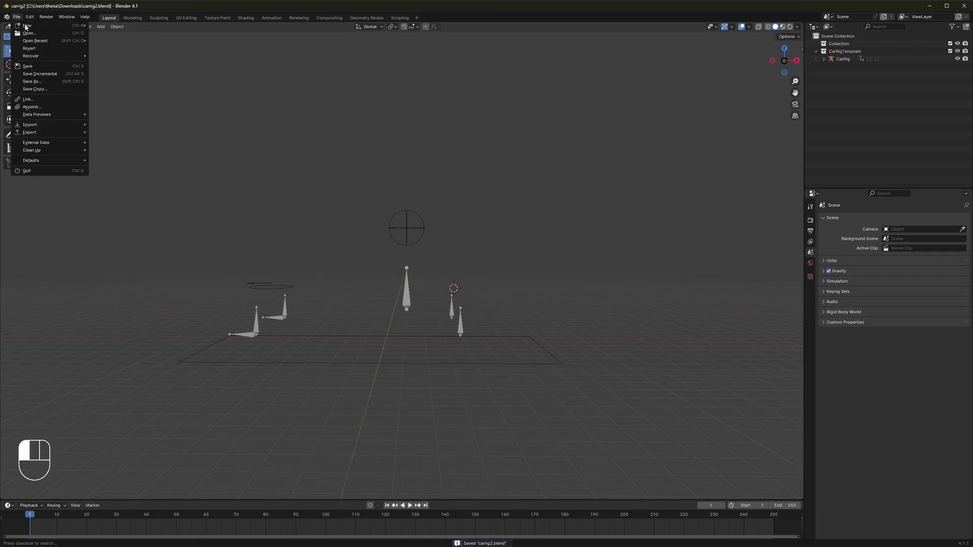
pyautogui.moveTo(60, 124)
pyautogui.click(134, 223)
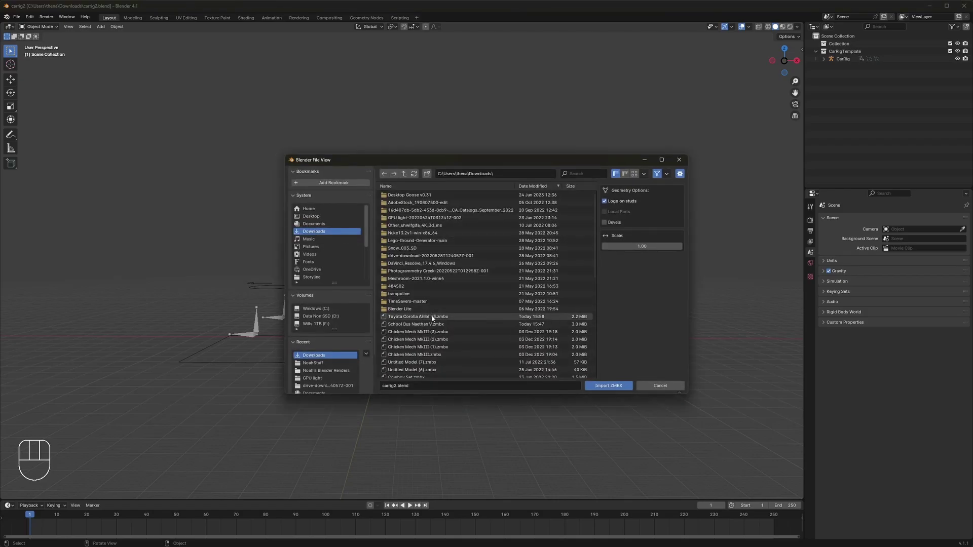
pyautogui.doubleClick(432, 317)
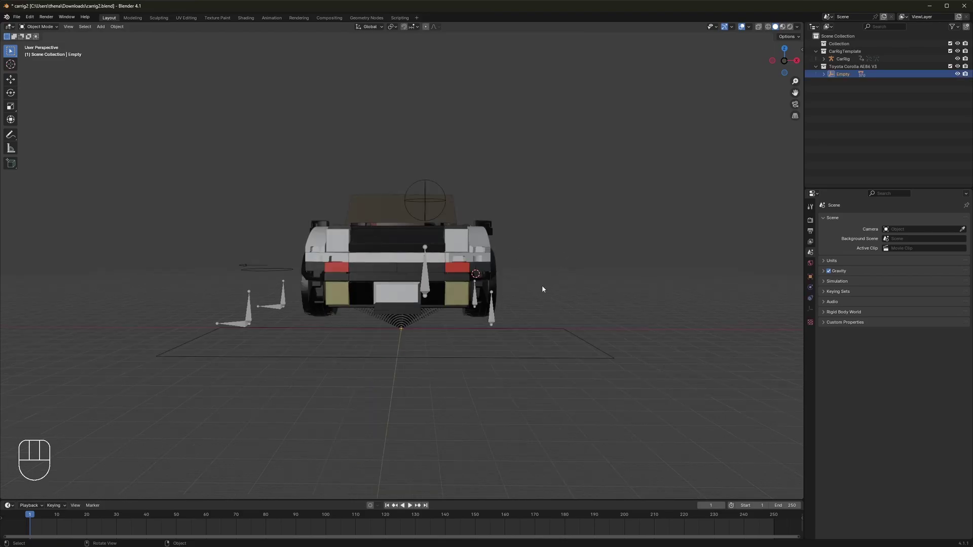
# Step: Delete the Empty that parents the imported car's parts, keeping the parts themselves
pyautogui.moveTo(543, 285); pyautogui.dragTo(593, 327, button='middle')
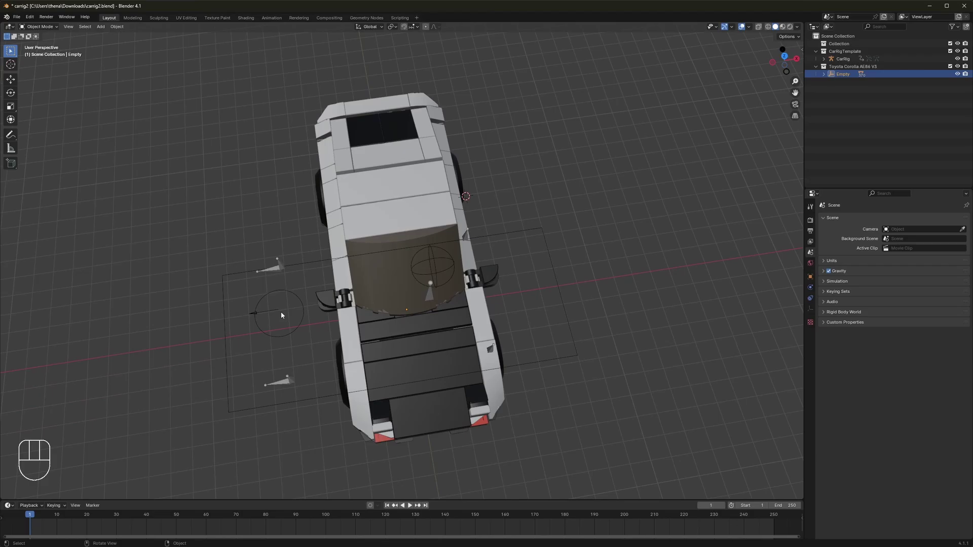
pyautogui.moveTo(526, 320); pyautogui.dragTo(487, 254, button='middle')
pyautogui.press('Delete')
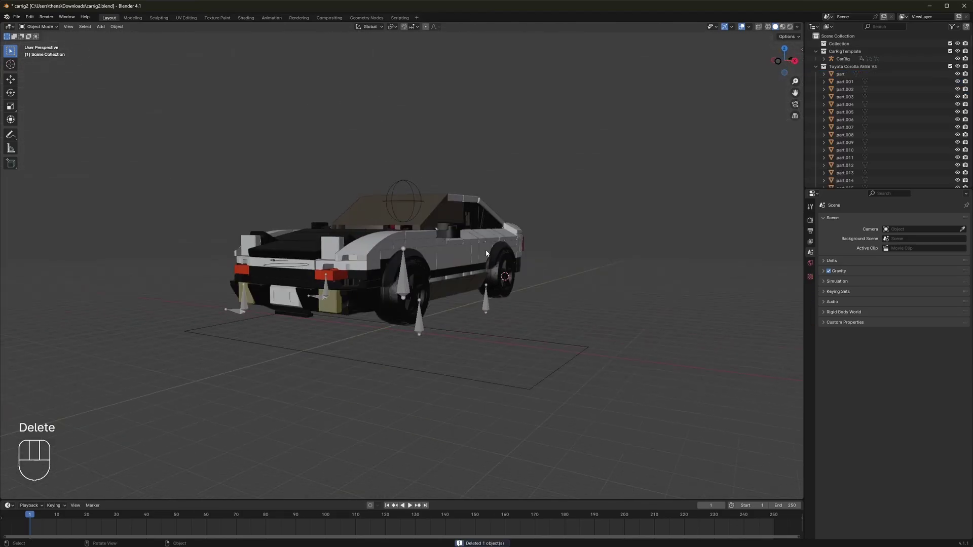
# Step: Select all objects in the Toyota Corolla AE86 V3 collection and rotate them -90° about the Z axis
pyautogui.click(916, 67)
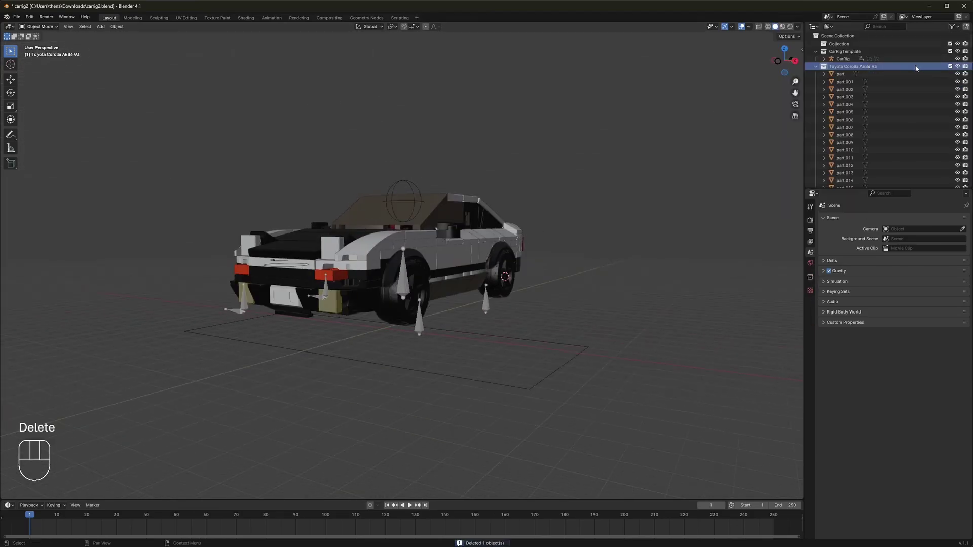
pyautogui.rightClick(856, 70)
pyautogui.click(852, 90)
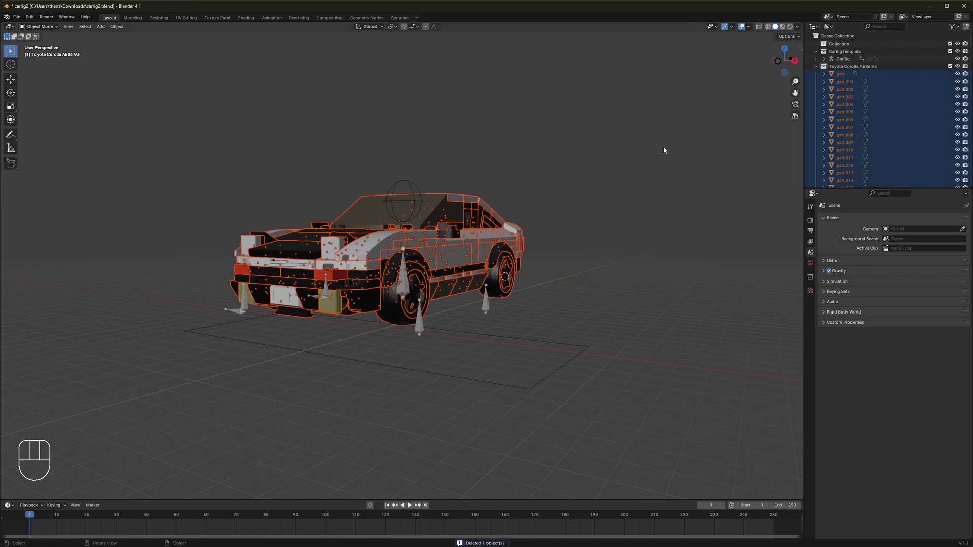
pyautogui.press('KP_7')
pyautogui.press('r')
pyautogui.press('z')
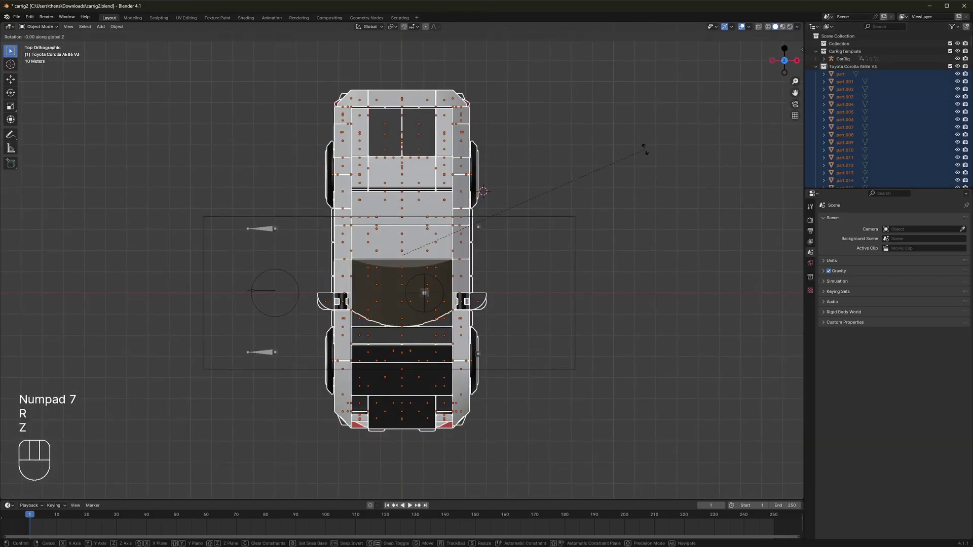
pyautogui.press('-')
pyautogui.press('9')
pyautogui.press('0')
pyautogui.press('Return')
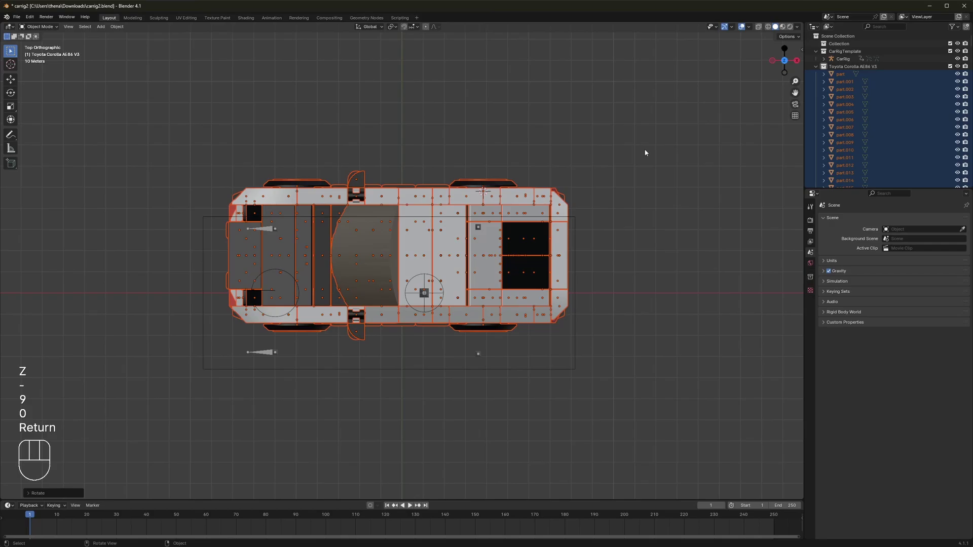
pyautogui.hotkey('ctrl', 'z')
pyautogui.hotkey('ctrl', 'z')
pyautogui.hotkey('ctrl', 'z')
pyautogui.hotkey('ctrl', 'z')
# Step: Select all objects in the Toyota Corolla AE86 V3 collection and snap the 3D cursor to the selection
pyautogui.moveTo(594, 231); pyautogui.dragTo(603, 167, button='middle')
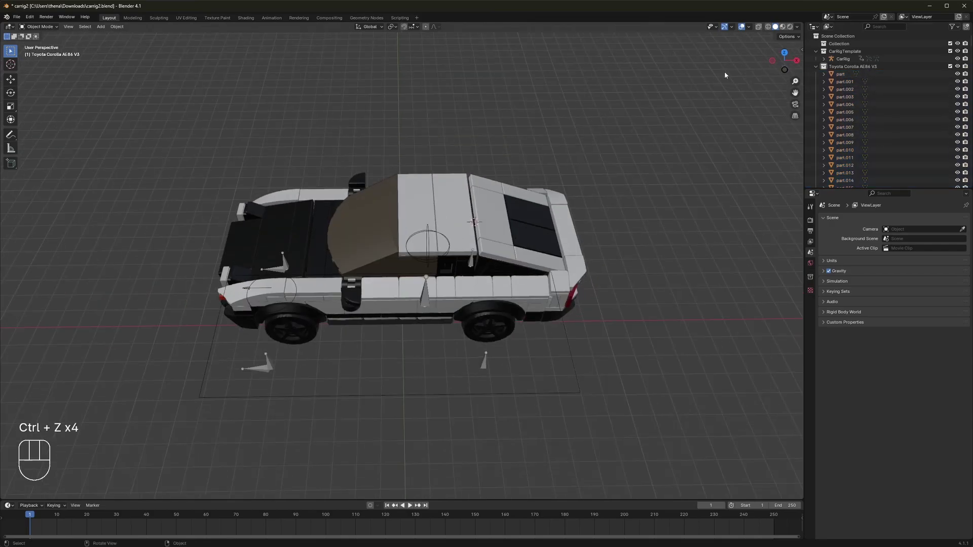
pyautogui.rightClick(859, 64)
pyautogui.click(832, 90)
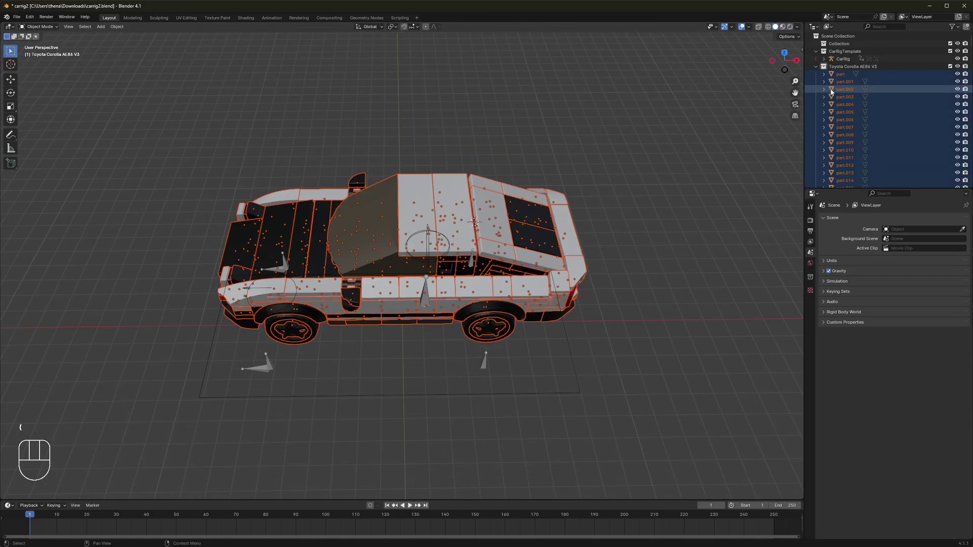
pyautogui.hotkey('shift', 's')
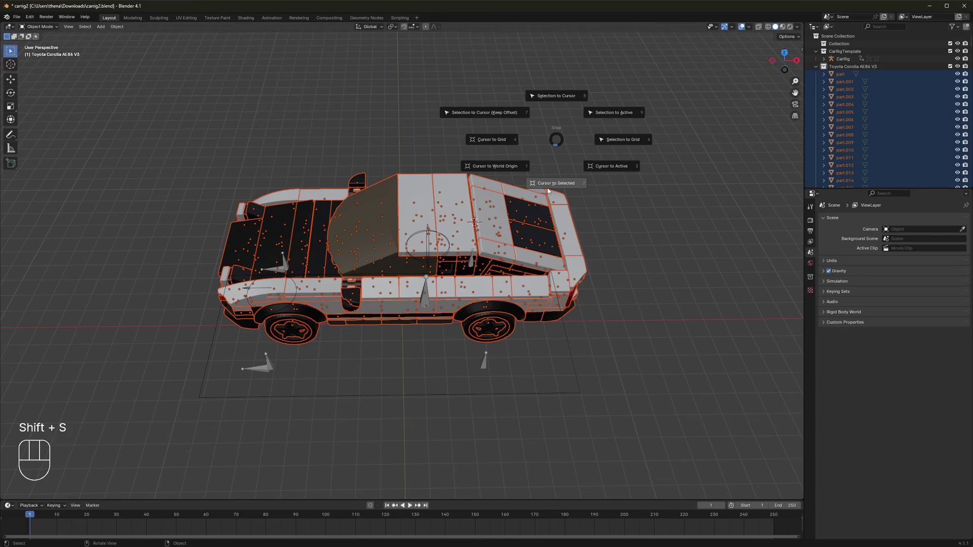
pyautogui.click(555, 184)
# Step: Select only the CarRig armature and snap it to the 3D cursor
pyautogui.click(606, 335)
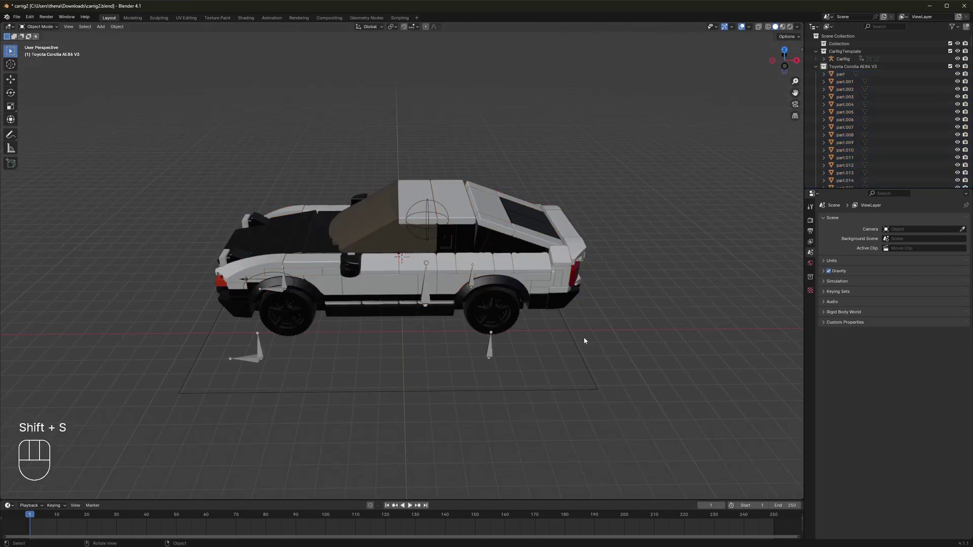
pyautogui.click(577, 340)
pyautogui.hotkey('shift', 's')
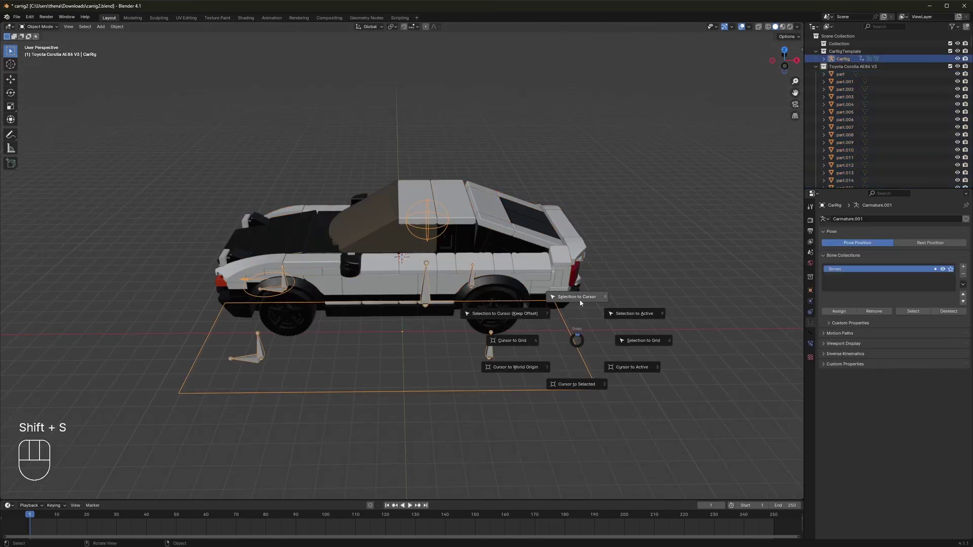
pyautogui.click(579, 299)
# Step: In the front view, move the CarRig down about 15.6 m along Z so its base rectangle meets the bottom of the tyres
pyautogui.press('KP_1')
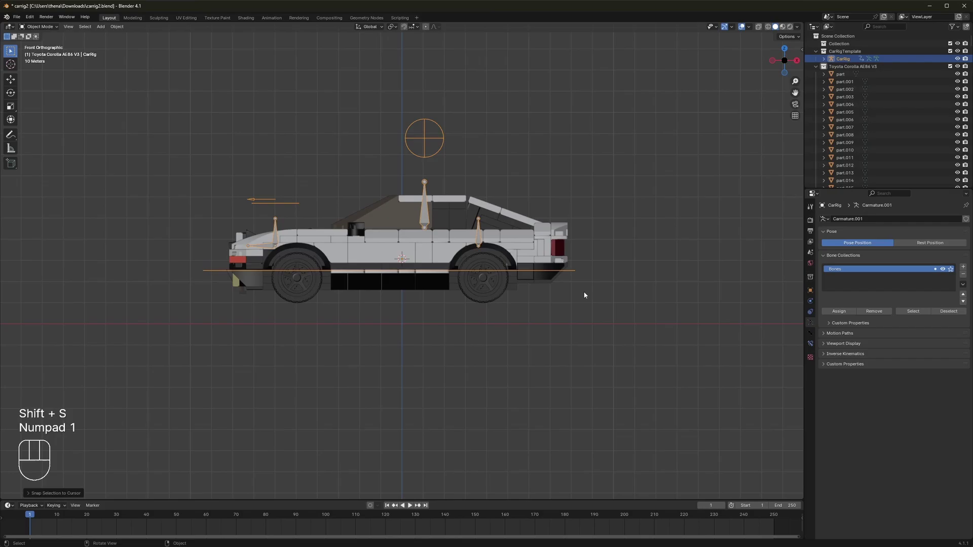
pyautogui.scroll(4, 584, 295)
pyautogui.press('h')
pyautogui.press('g')
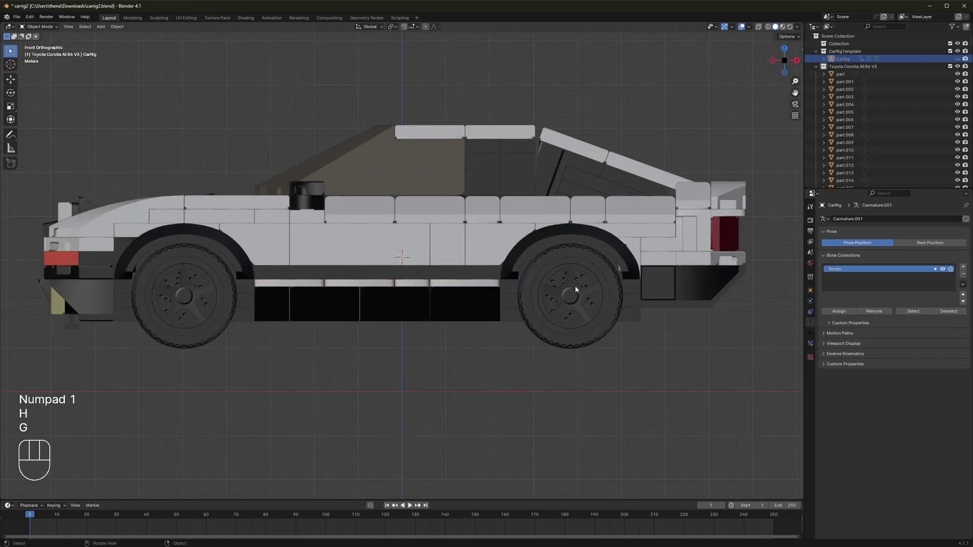
pyautogui.hotkey('ctrl', 'z')
pyautogui.press('g')
pyautogui.press('z')
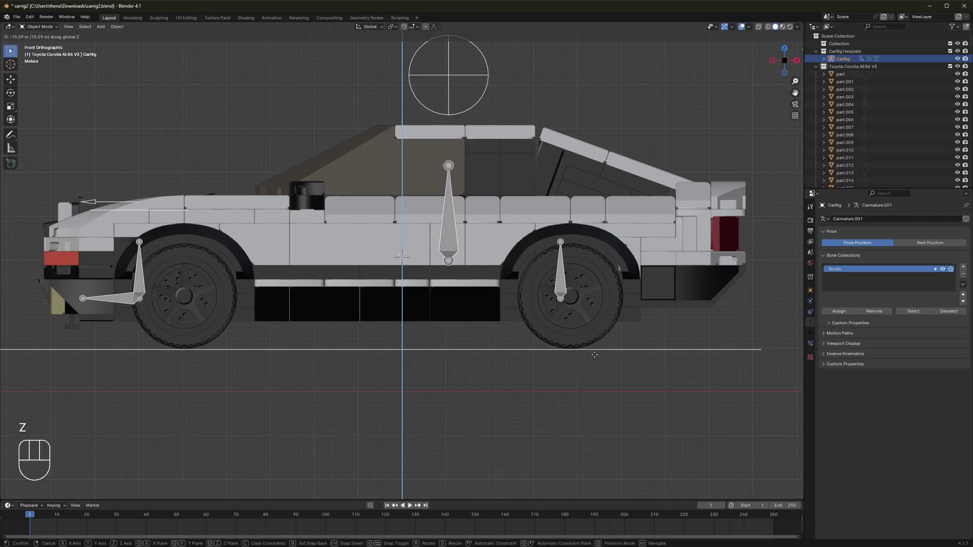
pyautogui.click(594, 355)
# Step: In the top view, move the CarRig about 3.5 m along X to align its wheel bones with the car's wheels, then save
pyautogui.press('KP_7')
pyautogui.press('KP_8')
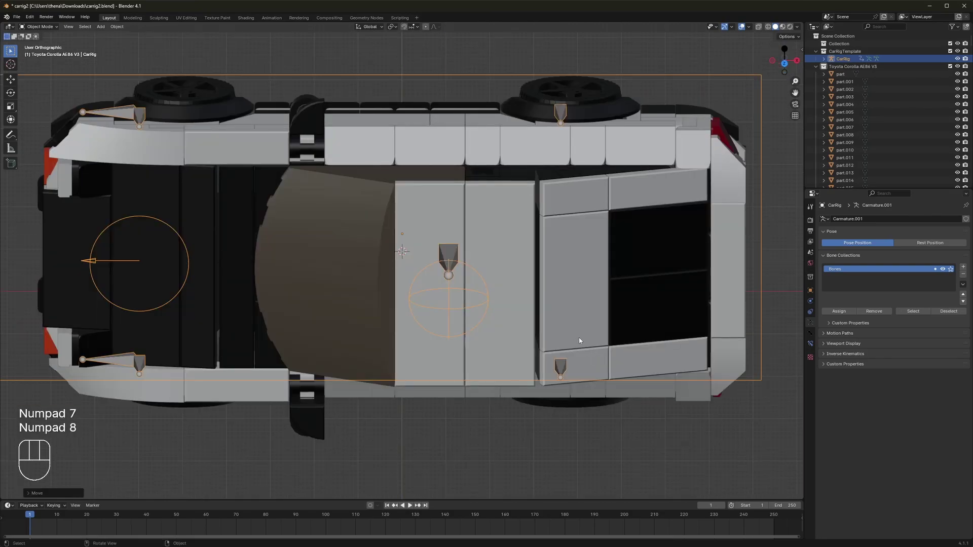
pyautogui.press('KP_7')
pyautogui.scroll(-3, 530, 303)
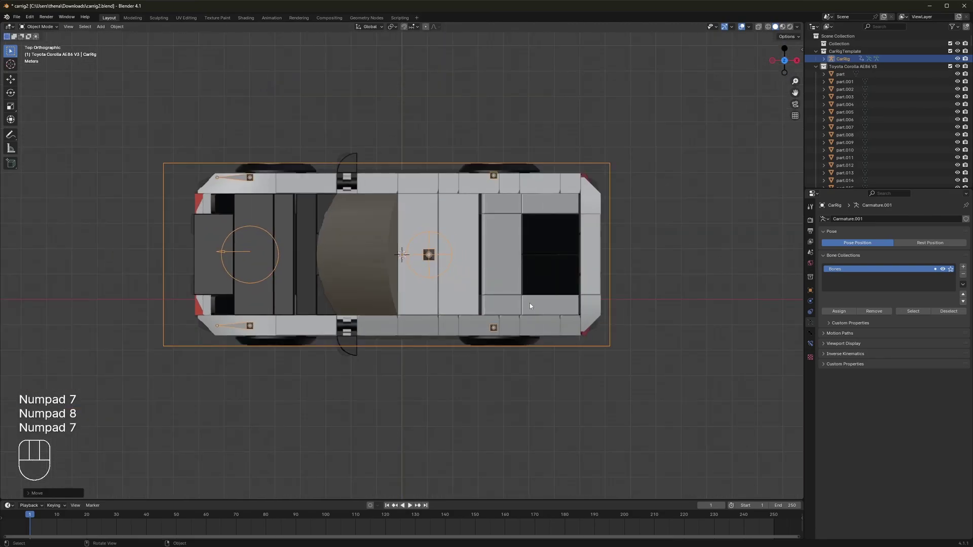
pyautogui.press('g')
pyautogui.press('y')
pyautogui.press('x')
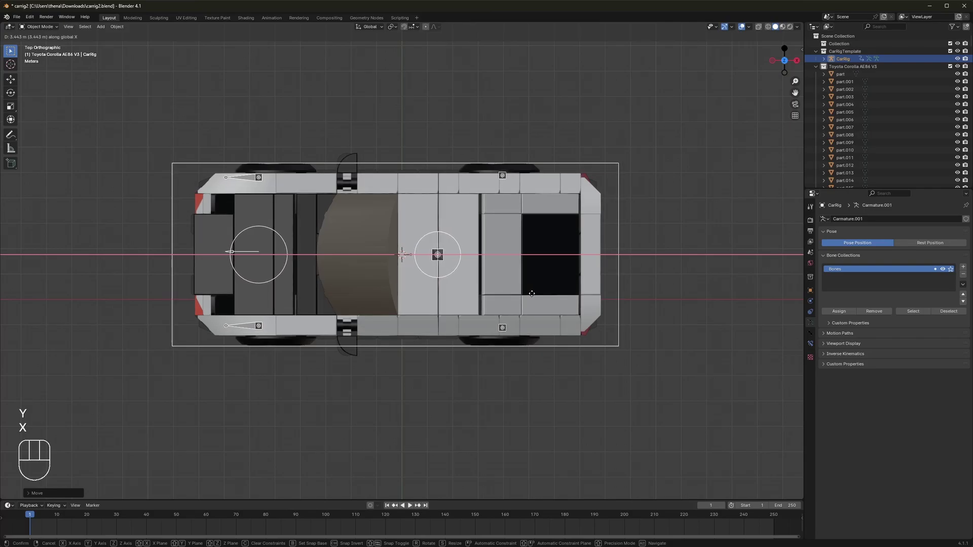
pyautogui.click(534, 296)
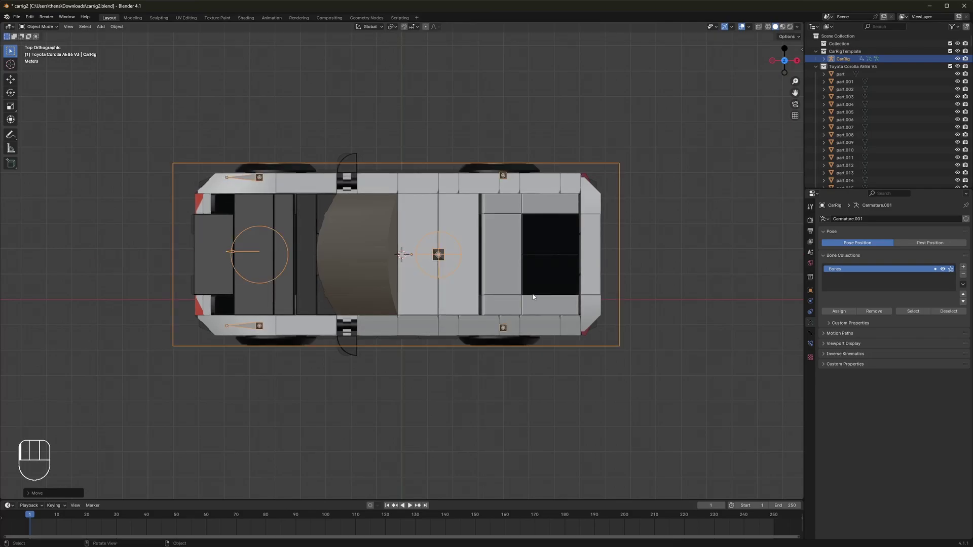
pyautogui.click(696, 199)
pyautogui.moveTo(661, 289); pyautogui.dragTo(530, 239, button='middle')
pyautogui.hotkey('ctrl', 's')
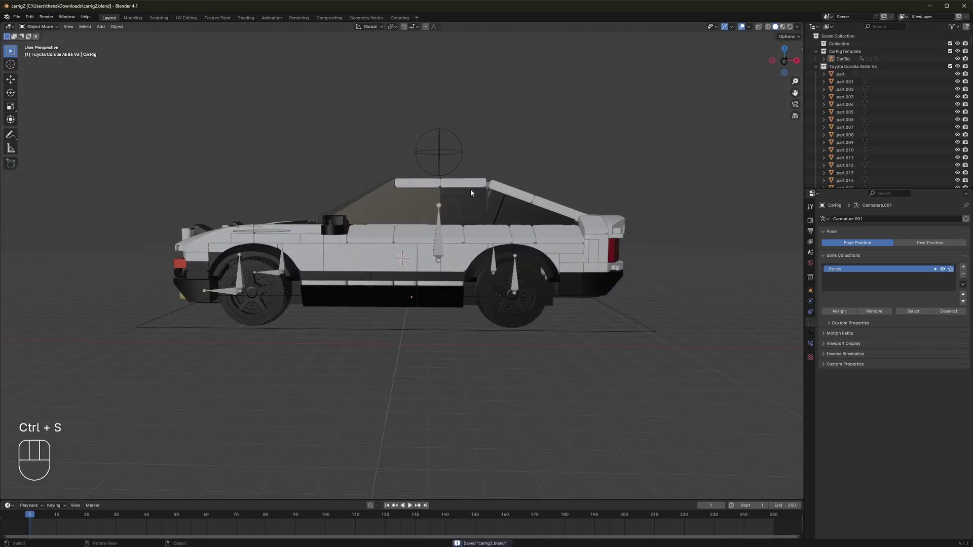
# Step: Hide the CarRig armature so only the car's parts are shown in the viewport
pyautogui.scroll(-3, 478, 190)
pyautogui.scroll(6, 483, 180)
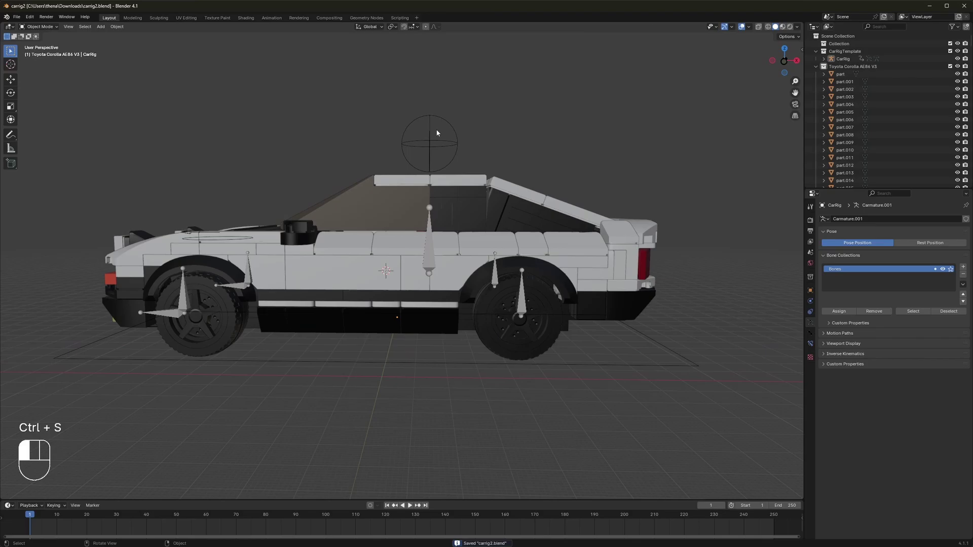
pyautogui.click(431, 147)
pyautogui.press('h')
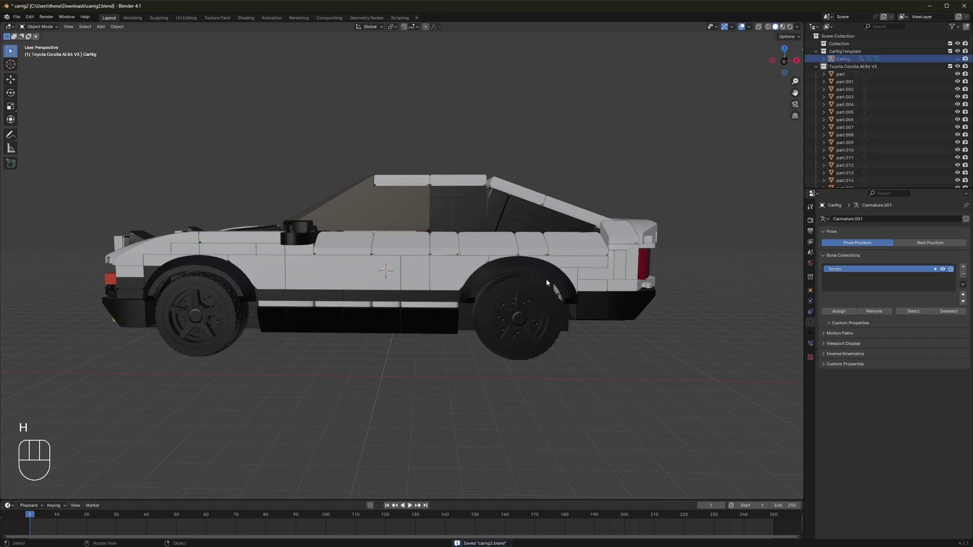
# Step: Select the tyre and rim parts of the rear left wheel and move them to a new collection named backwheelL
pyautogui.moveTo(345, 281); pyautogui.dragTo(679, 280, button='middle')
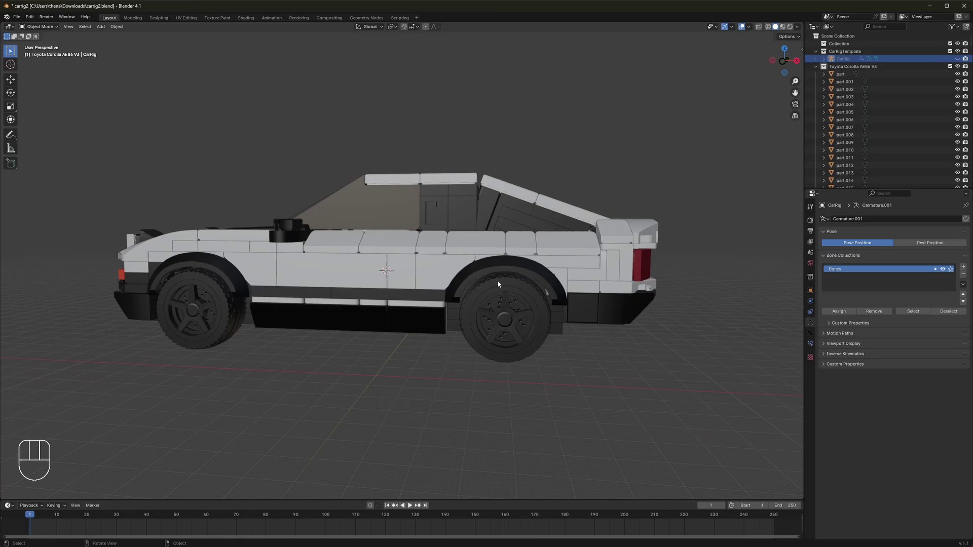
pyautogui.click(497, 280)
pyautogui.scroll(6, 557, 281)
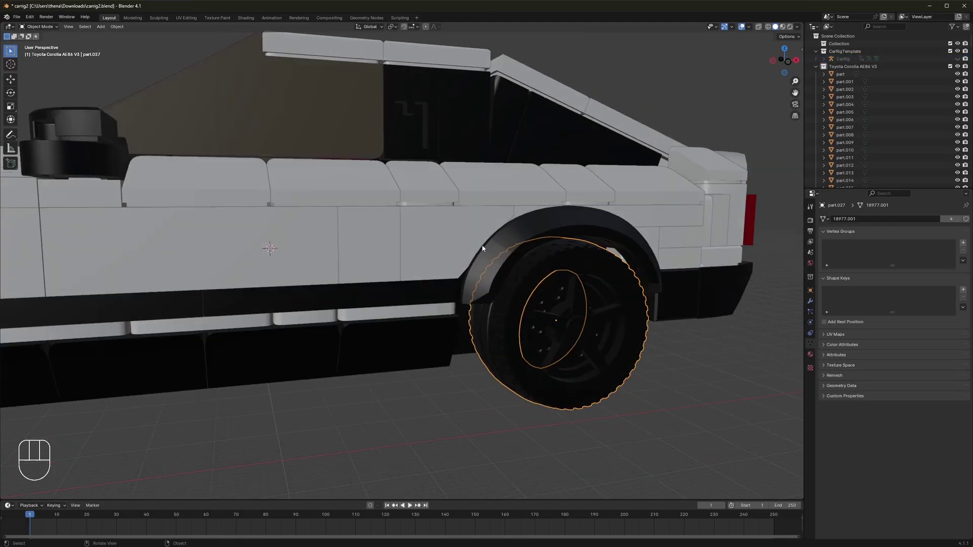
pyautogui.moveTo(540, 274); pyautogui.dragTo(425, 251, button='middle')
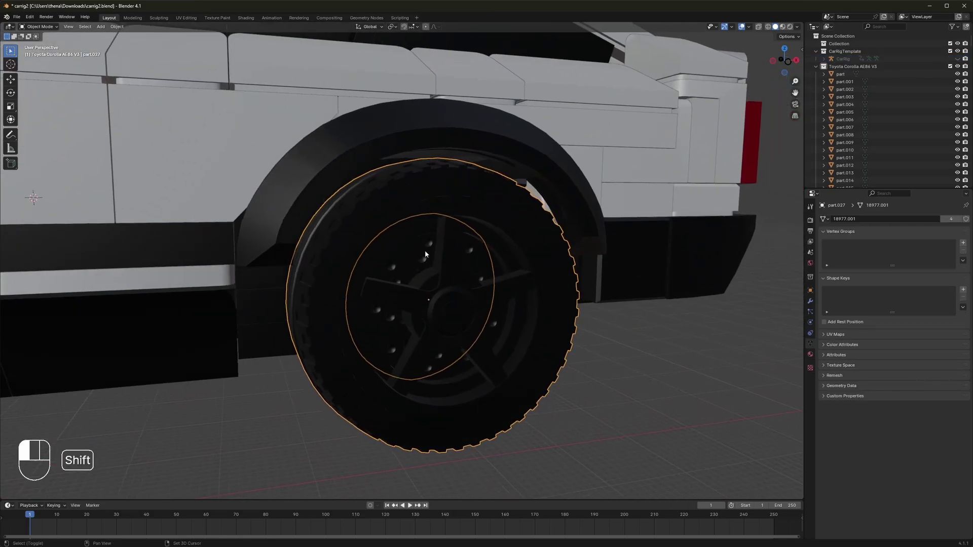
pyautogui.keyDown('shift'); pyautogui.click(424, 250); pyautogui.keyUp('shift')
pyautogui.keyDown('shift'); pyautogui.click(448, 245); pyautogui.keyUp('shift')
pyautogui.press('g')
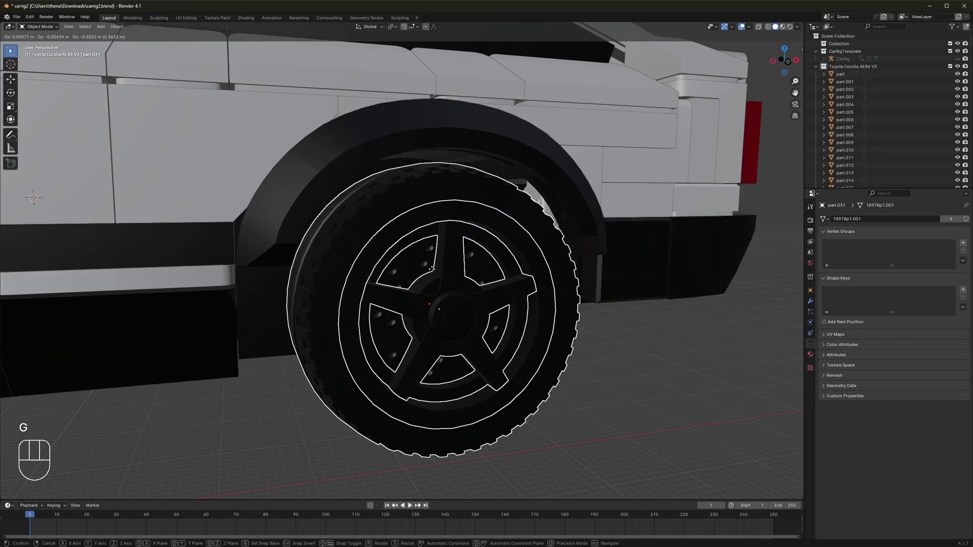
pyautogui.rightClick(557, 269)
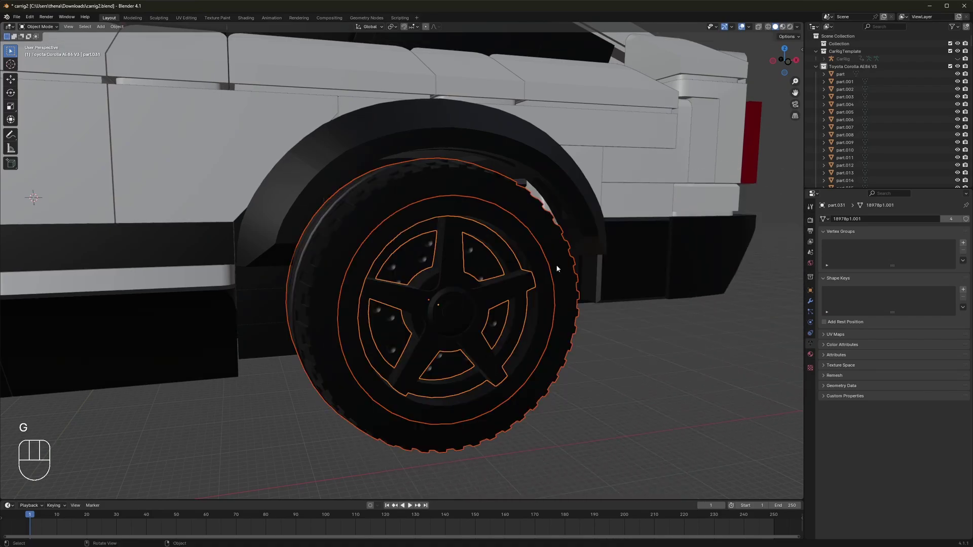
pyautogui.press('m')
pyautogui.click(500, 280)
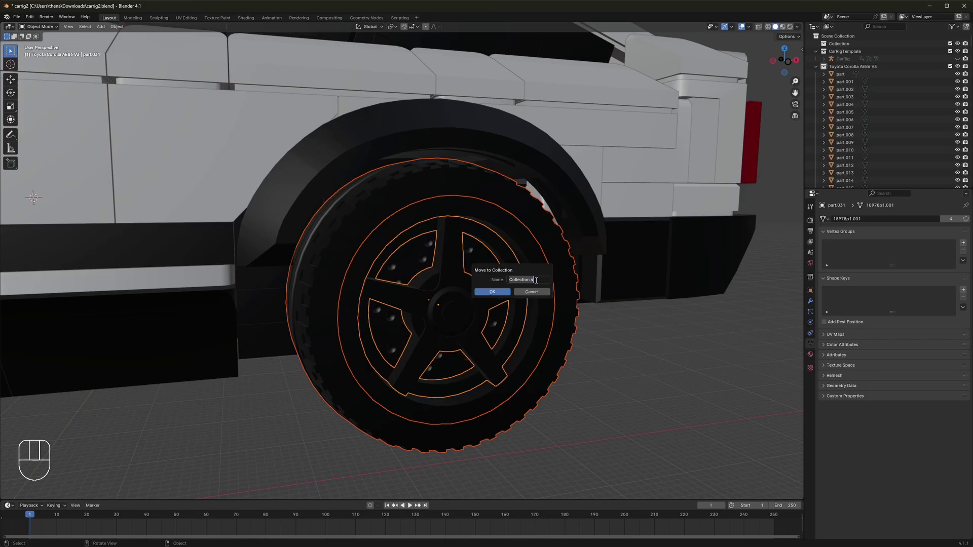
pyautogui.write('back')
pyautogui.press('BackSpace')
pyautogui.press('BackSpace')
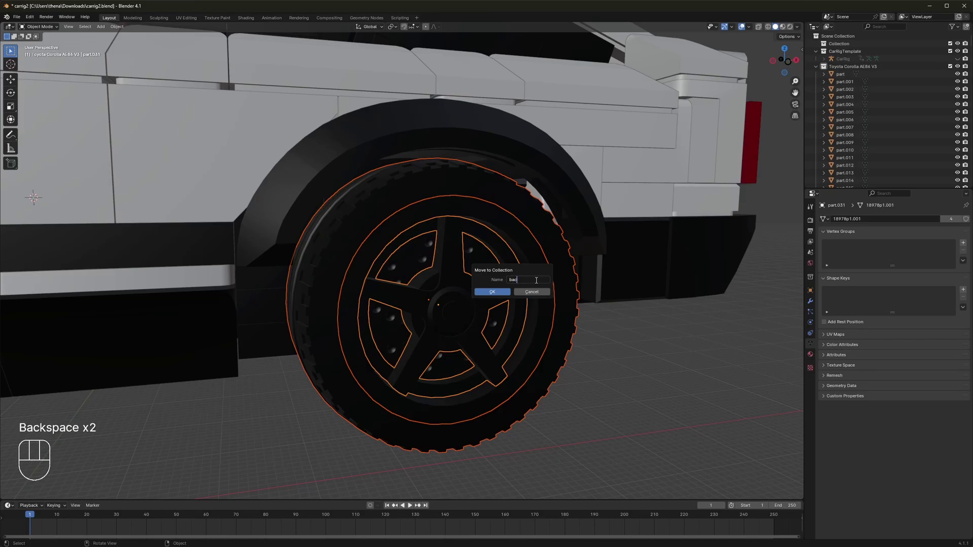
pyautogui.press('BackSpace')
pyautogui.write('kwheel')
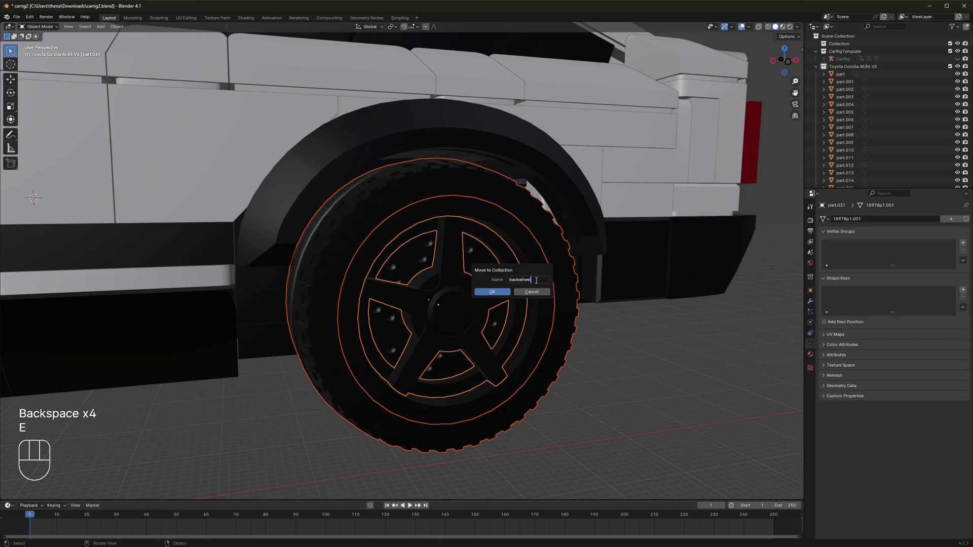
pyautogui.press('shift')
pyautogui.write('L')
pyautogui.press('Return')
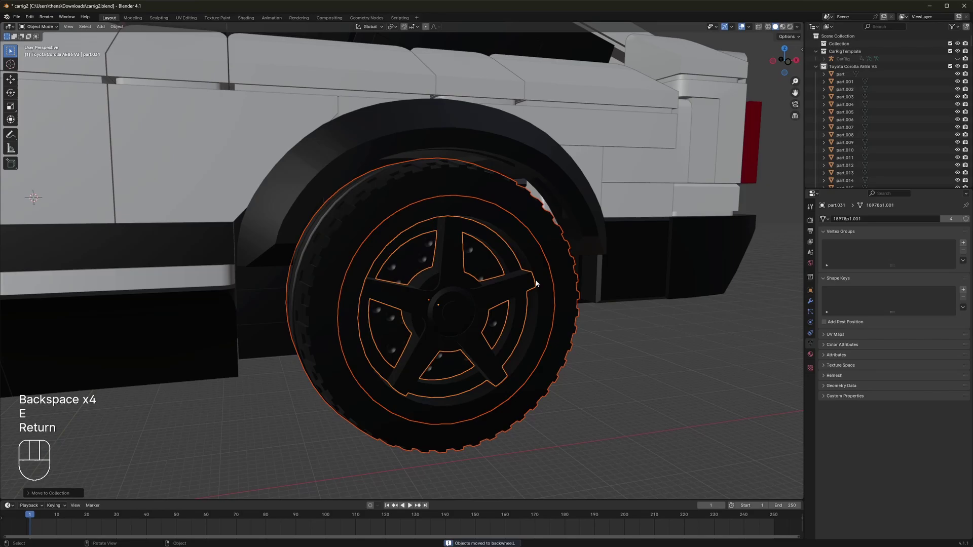
# Step: Select the tyre and rim parts of the front left wheel and move them to a new collection named frontwheelL
pyautogui.scroll(-10, 480, 271)
pyautogui.scroll(3, 480, 270)
pyautogui.keyDown('shift'); pyautogui.moveTo(329, 279); pyautogui.dragTo(481, 271, button='middle'); pyautogui.keyUp('shift')
pyautogui.scroll(5, 496, 271)
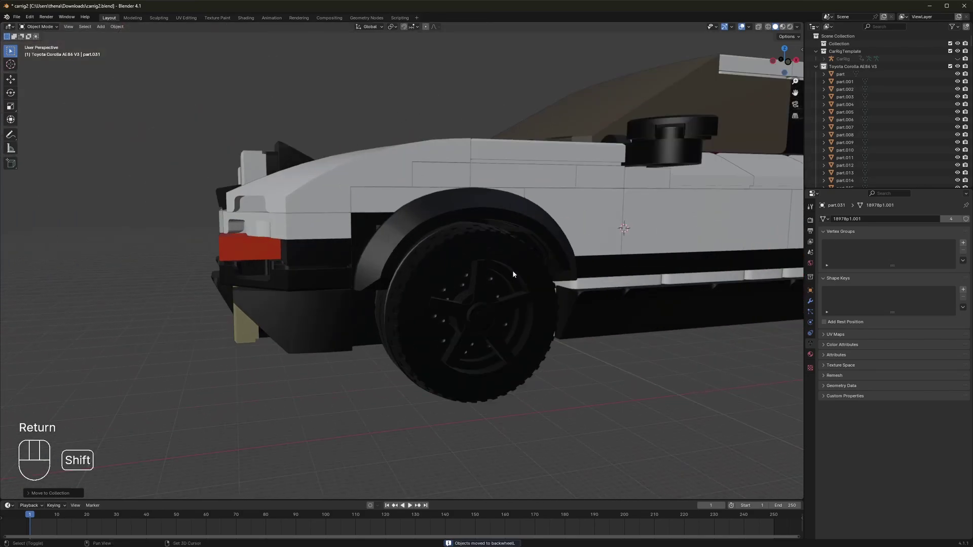
pyautogui.click(362, 228)
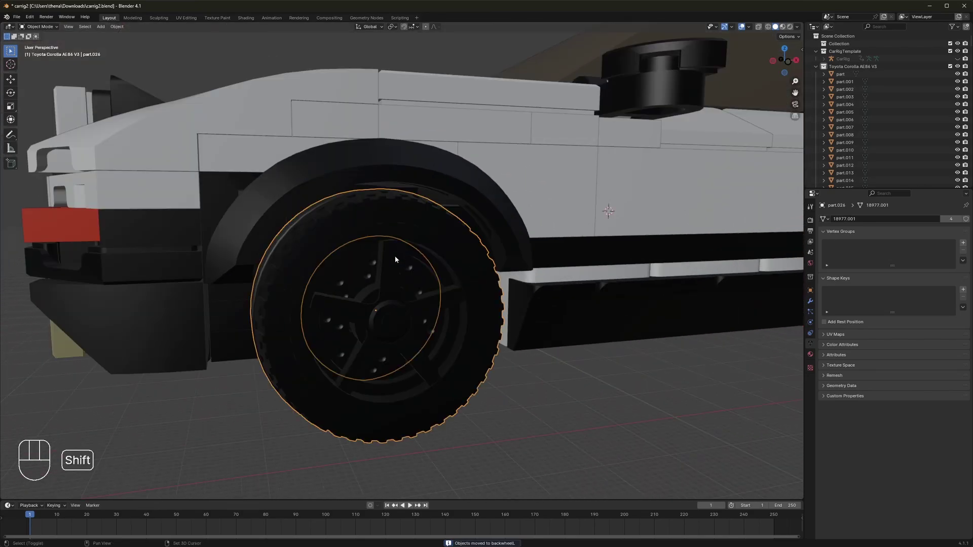
pyautogui.keyDown('shift'); pyautogui.click(330, 310); pyautogui.keyUp('shift')
pyautogui.keyDown('shift'); pyautogui.click(324, 317); pyautogui.keyUp('shift')
pyautogui.press('m')
pyautogui.press('e')
pyautogui.press('BackSpace')
pyautogui.press('BackSpace')
pyautogui.press('BackSpace')
pyautogui.write('frontwheelL')
pyautogui.press('Return')
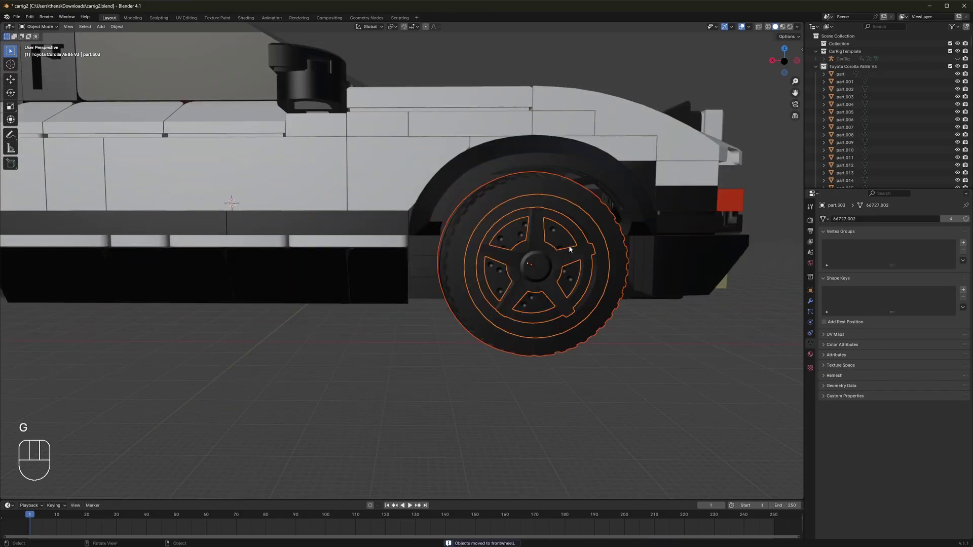
# Step: Move the tyre and rim parts of the front right wheel to a new collection named frontwheelR
pyautogui.press('m')
pyautogui.press('BackSpace')
pyautogui.press('BackSpace')
pyautogui.write('frontwheelR')
pyautogui.press('Return')
# Step: Move the tyre and rim parts of the rear right wheel to a new collection named backwheelR
pyautogui.press('KP_Decimal')
pyautogui.click(387, 224)
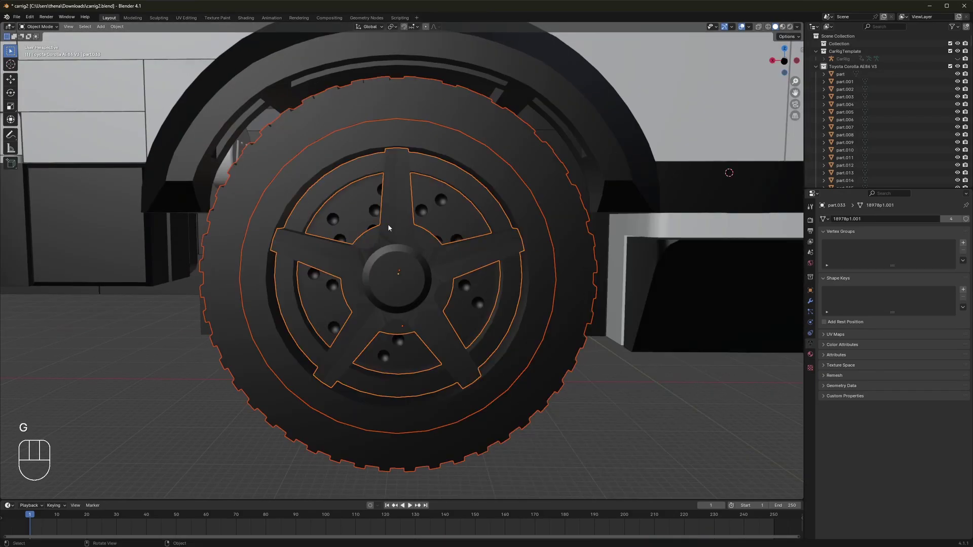
pyautogui.press('m')
pyautogui.press('e')
pyautogui.press('Return')
pyautogui.scroll(-8, 561, 181)
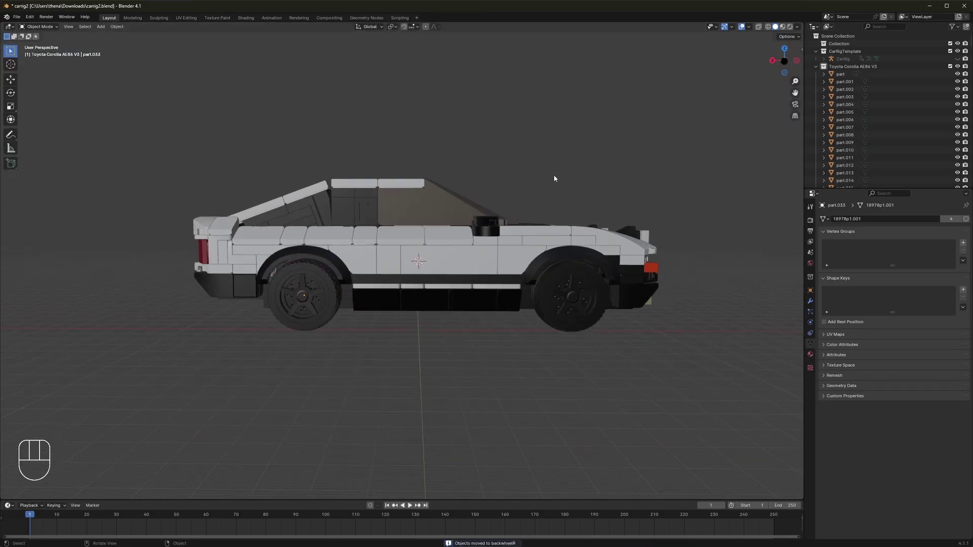
# Step: Collapse the Toyota Corolla AE86 V3 collection and the wheel collections in the Outliner
pyautogui.click(816, 67)
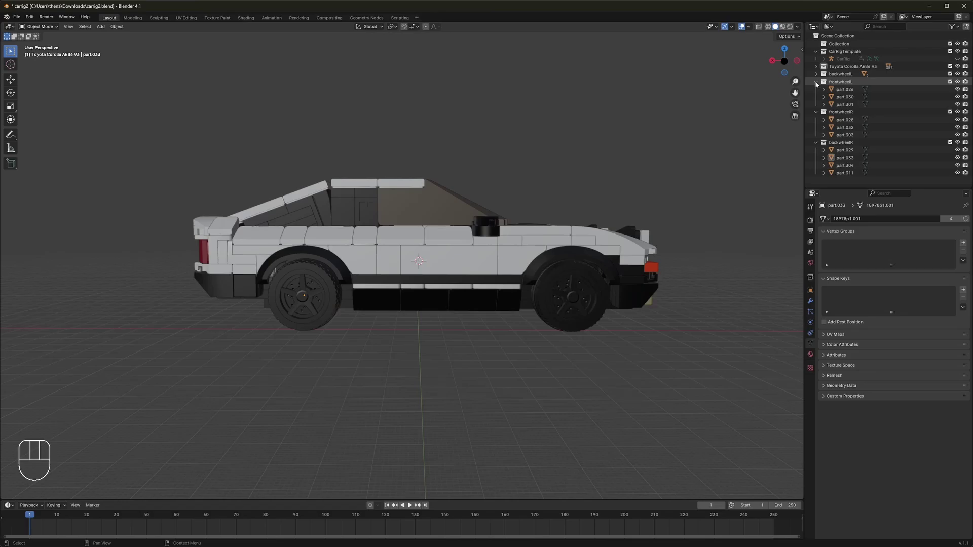
pyautogui.click(816, 82)
pyautogui.click(816, 89)
pyautogui.click(823, 104)
pyautogui.click(817, 97)
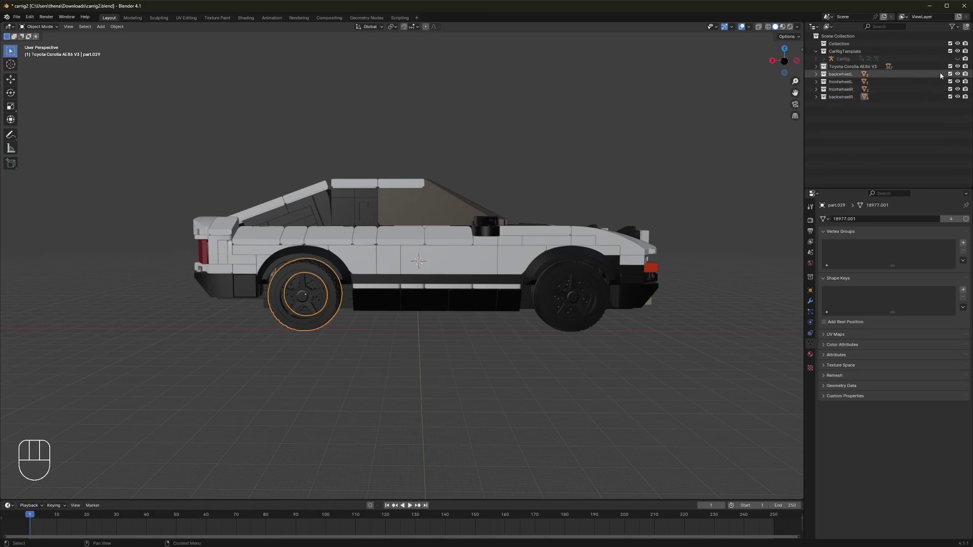
# Step: Hide the four wheel collections and select all objects of the Toyota Corolla AE86 V3 collection to check the remaining body parts
pyautogui.click(958, 74)
pyautogui.click(957, 82)
pyautogui.click(958, 90)
pyautogui.click(957, 97)
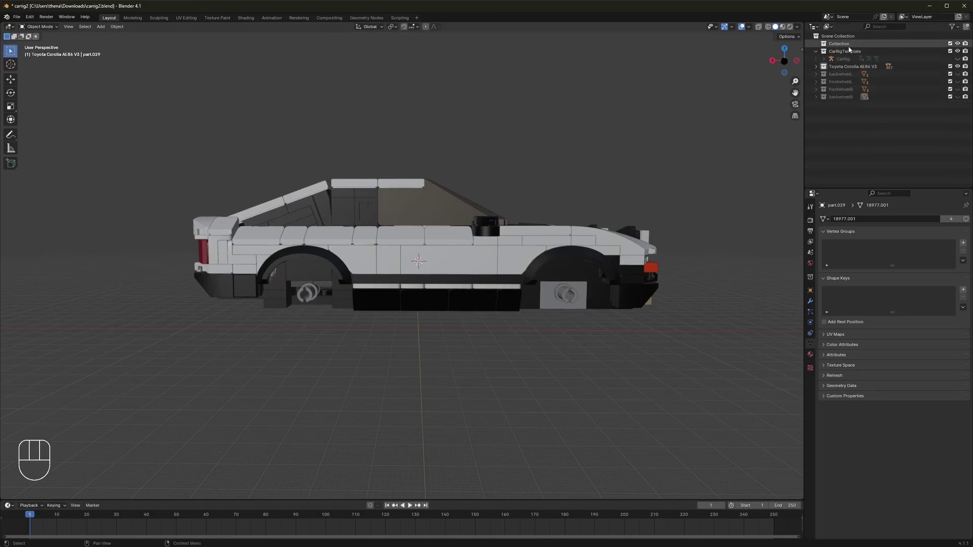
pyautogui.rightClick(851, 67)
pyautogui.click(811, 90)
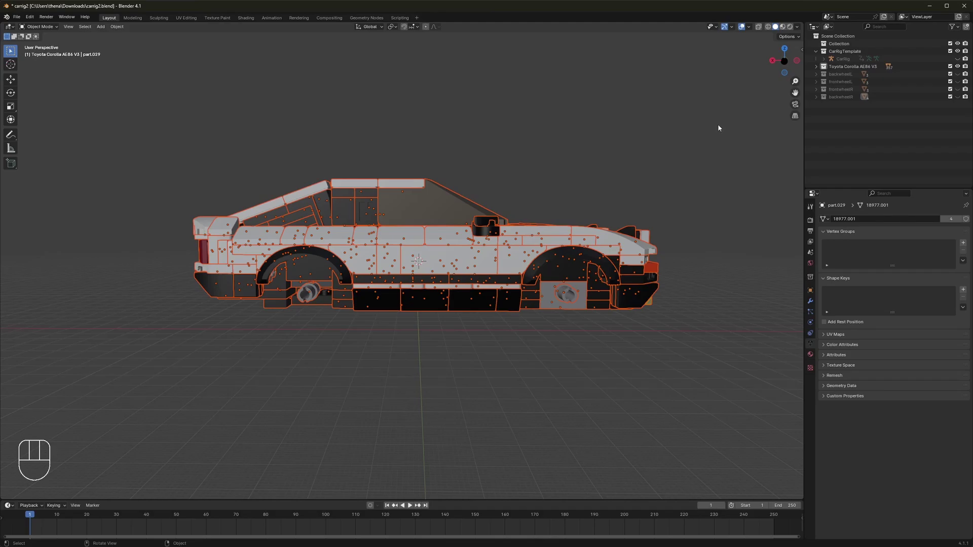
pyautogui.moveTo(718, 128); pyautogui.dragTo(588, 203, button='middle')
# Step: Rename the Toyota Corolla AE86 V3 collection to carbody
pyautogui.click(834, 68)
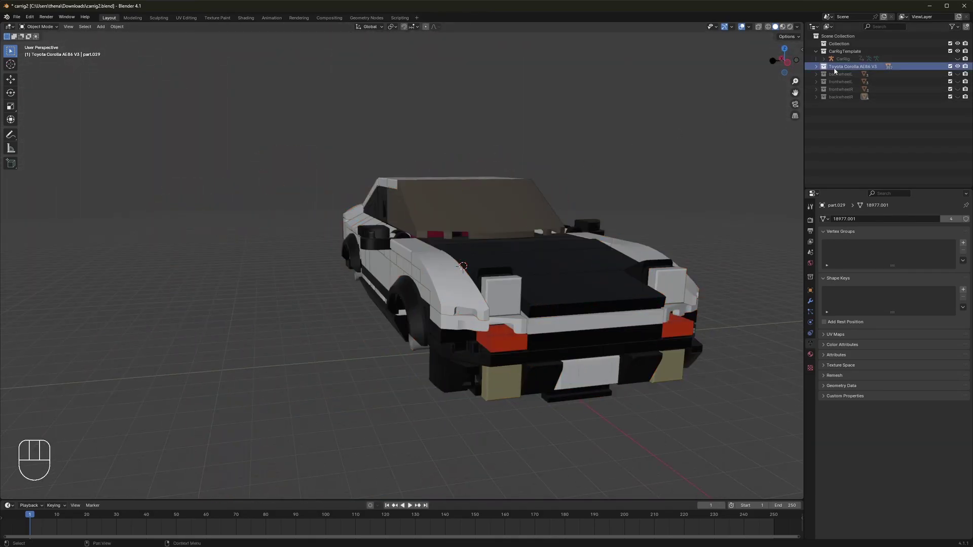
pyautogui.press('F2')
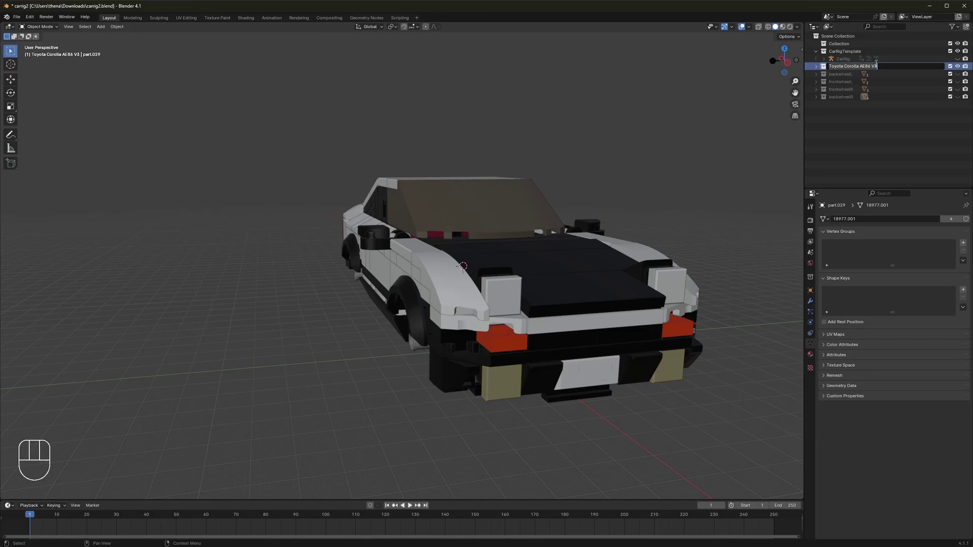
pyautogui.write('carbody')
pyautogui.press('Return')
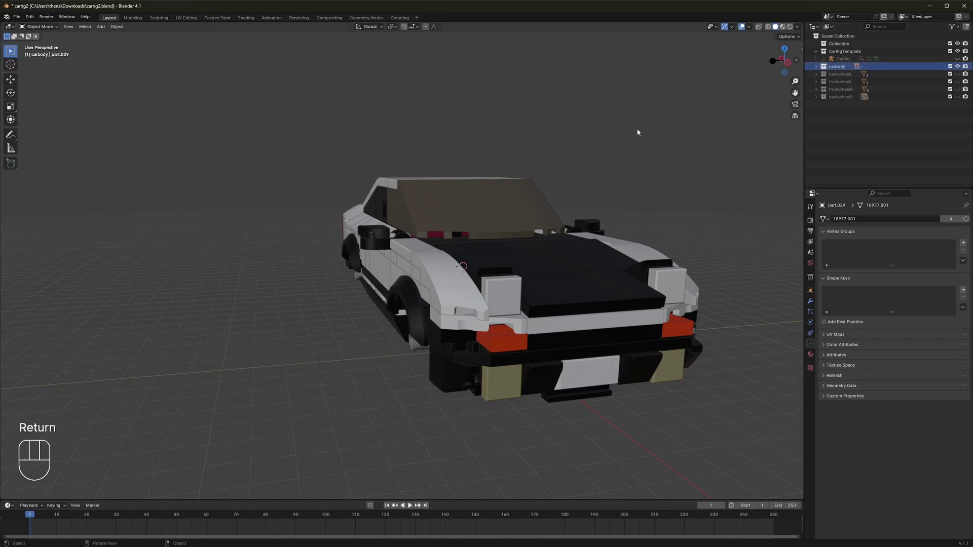
# Step: Make the CarRig armature and the four wheel collections visible in the viewport again
pyautogui.moveTo(636, 133); pyautogui.dragTo(579, 162, button='middle')
pyautogui.scroll(-3, 494, 181)
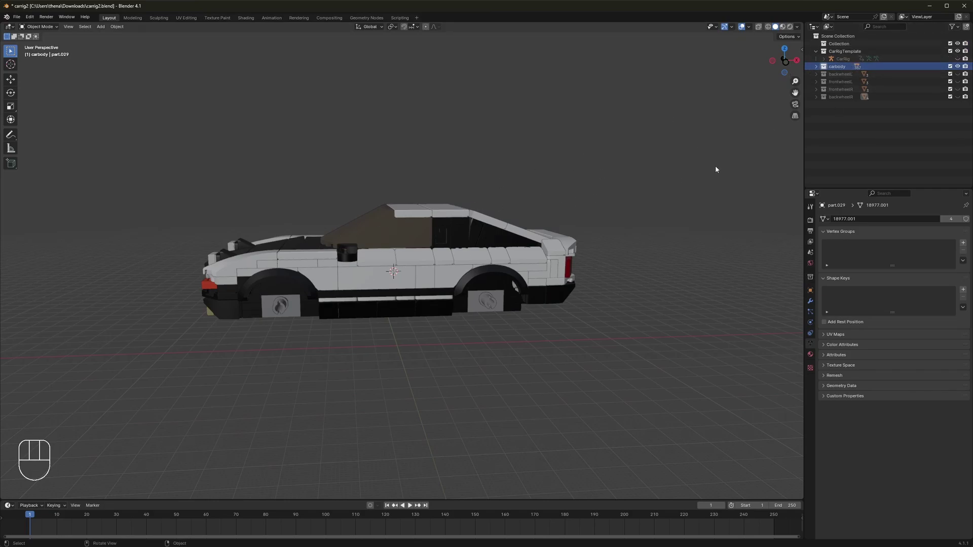
pyautogui.click(957, 58)
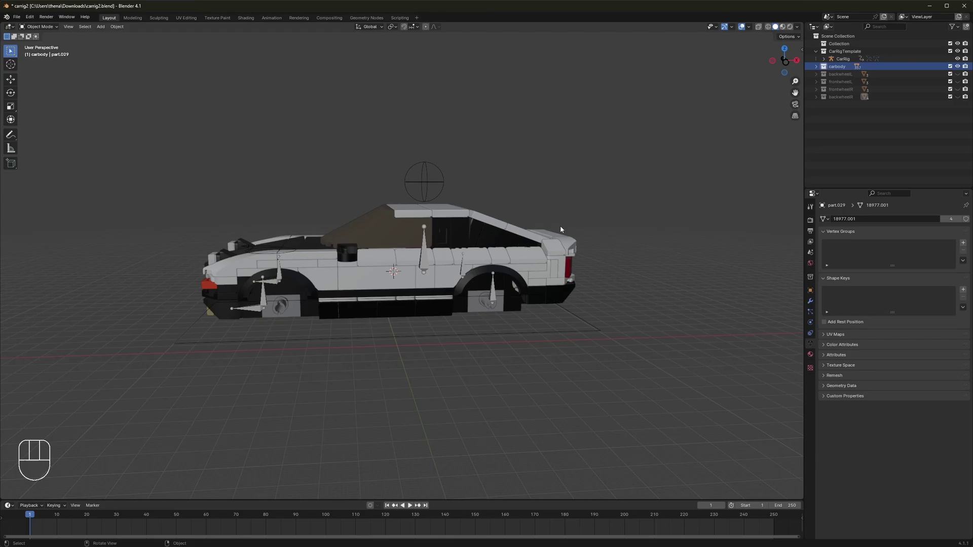
pyautogui.scroll(6, 495, 272)
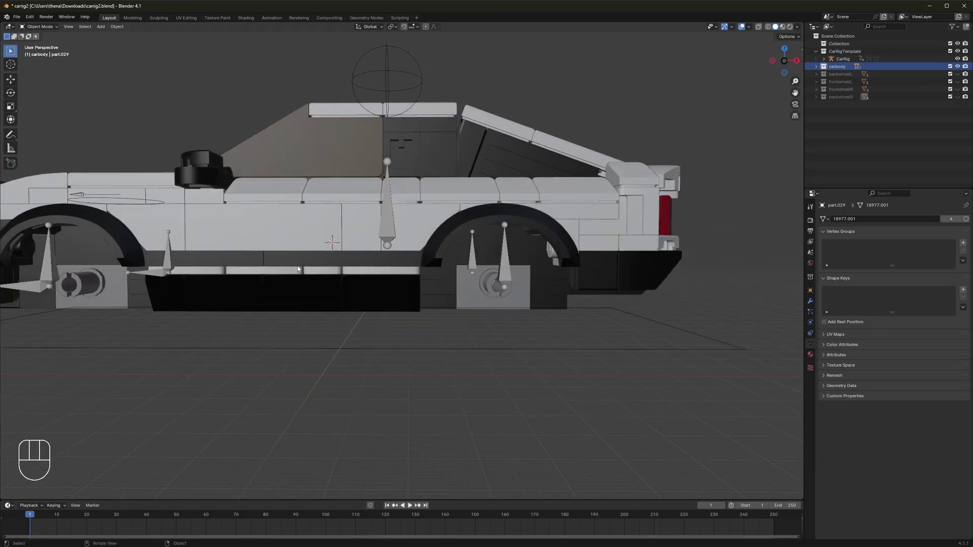
pyautogui.moveTo(958, 74); pyautogui.dragTo(959, 98)
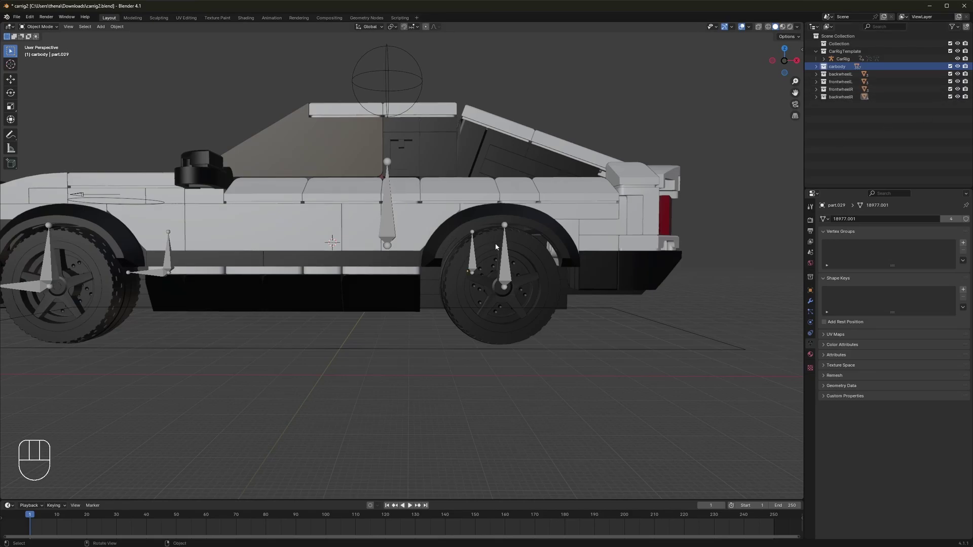
# Step: Select the rear left tyre and snap the 3D cursor to it
pyautogui.scroll(2, 496, 247)
pyautogui.keyDown('shift'); pyautogui.moveTo(496, 247); pyautogui.dragTo(460, 285, button='middle'); pyautogui.keyUp('shift')
pyautogui.click(373, 240)
pyautogui.hotkey('shift', 's')
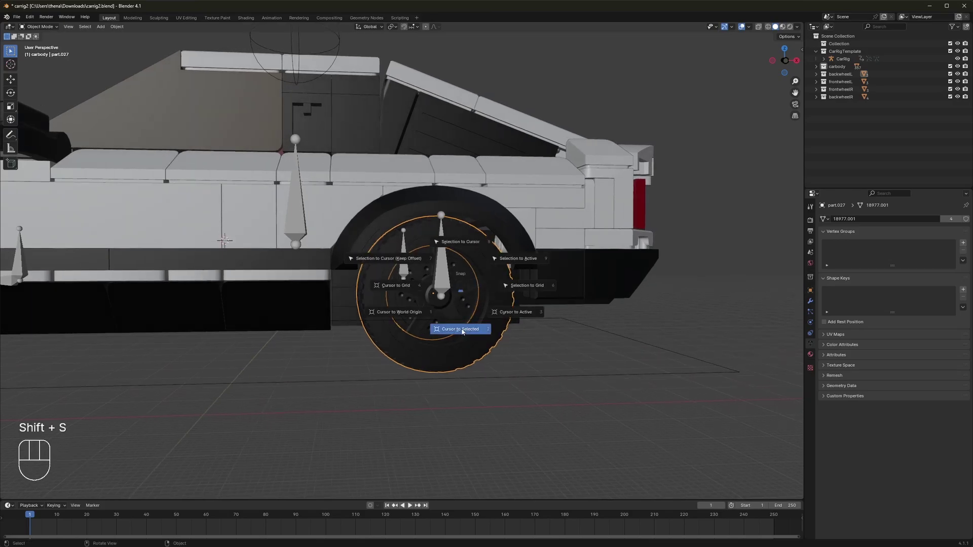
pyautogui.click(460, 329)
# Step: In the CarRig's Edit Mode, snap the rear left wheel bone to the 3D cursor, and return to Object Mode
pyautogui.click(441, 282)
pyautogui.press('Tab')
pyautogui.press('Tab')
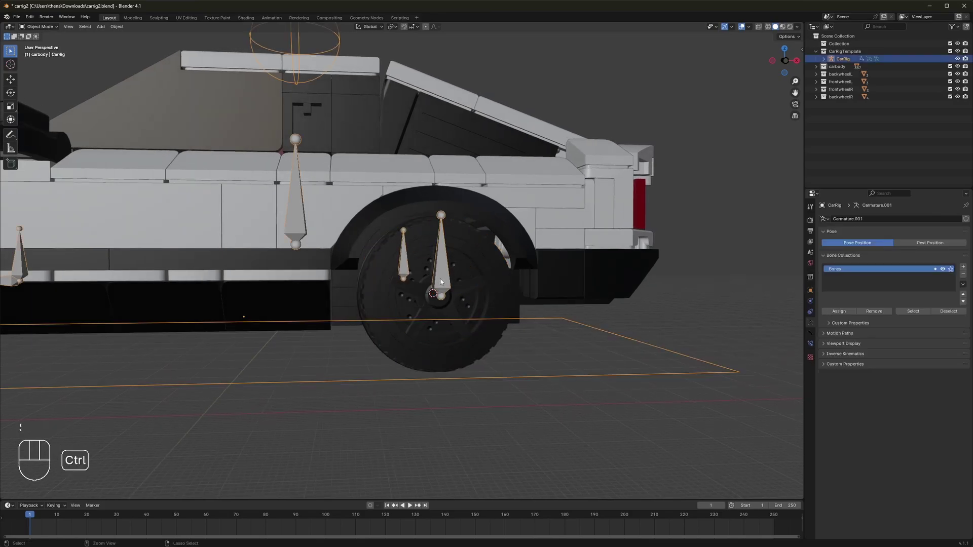
pyautogui.hotkey('ctrl', 'Tab')
pyautogui.press('Tab')
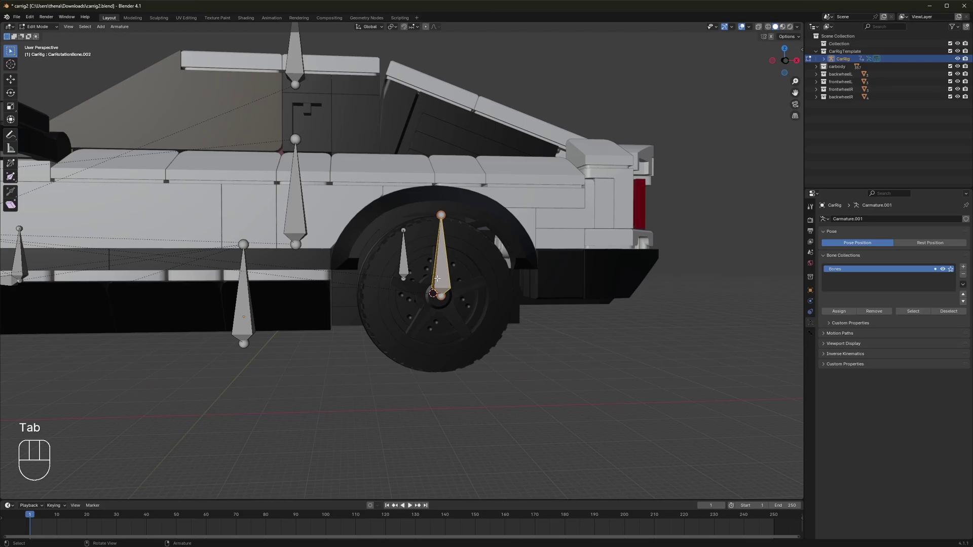
pyautogui.hotkey('shift', 's')
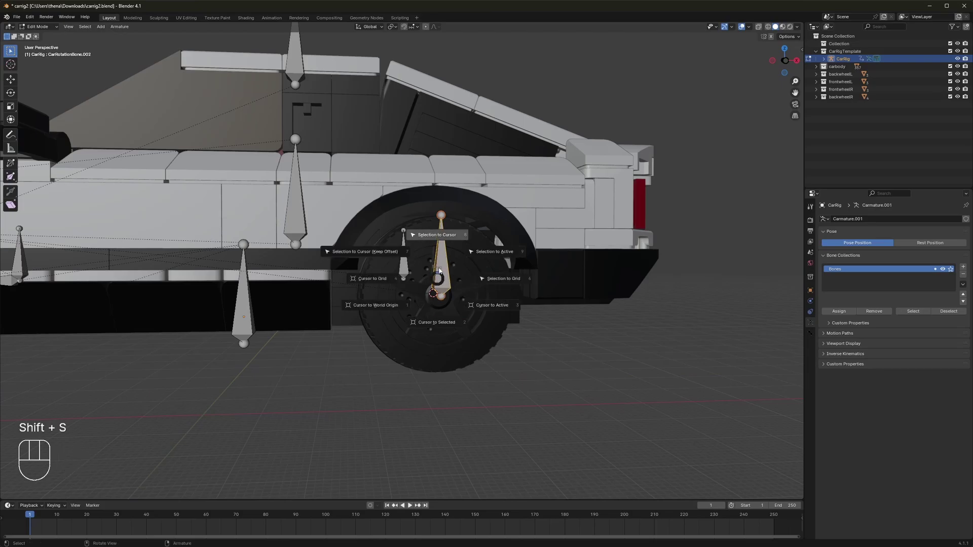
pyautogui.click(439, 240)
pyautogui.scroll(-5, 455, 274)
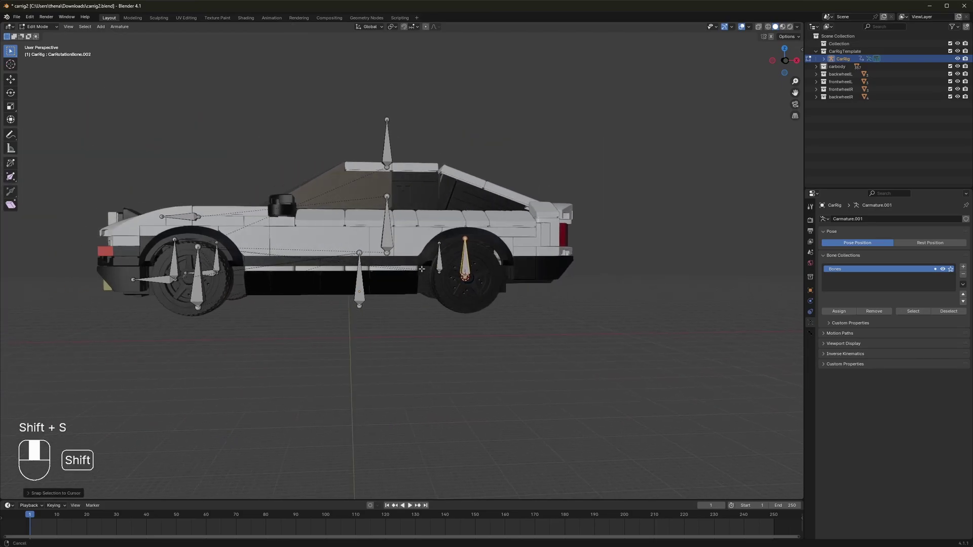
pyautogui.hotkey('ctrl', 'Tab')
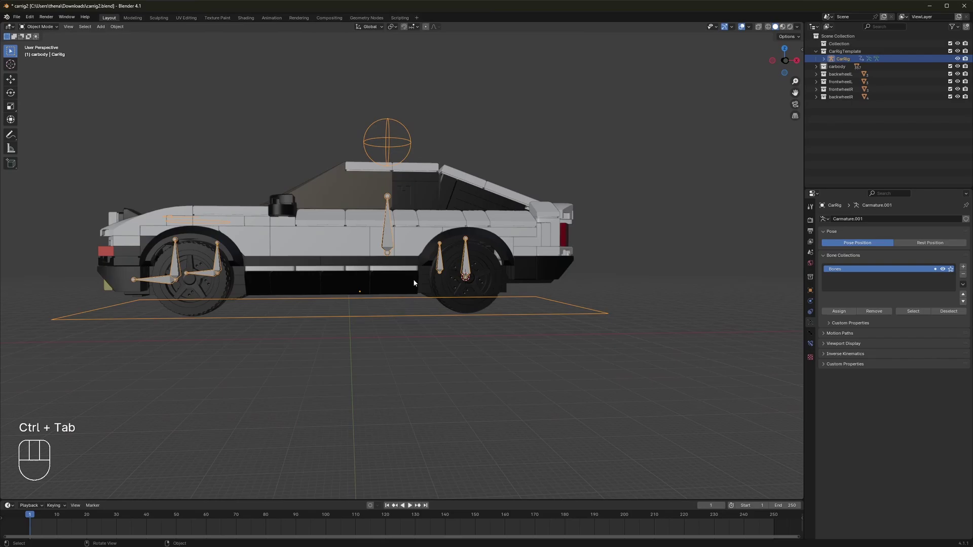
pyautogui.scroll(2, 459, 284)
pyautogui.scroll(4, 461, 291)
pyautogui.scroll(-1, 531, 267)
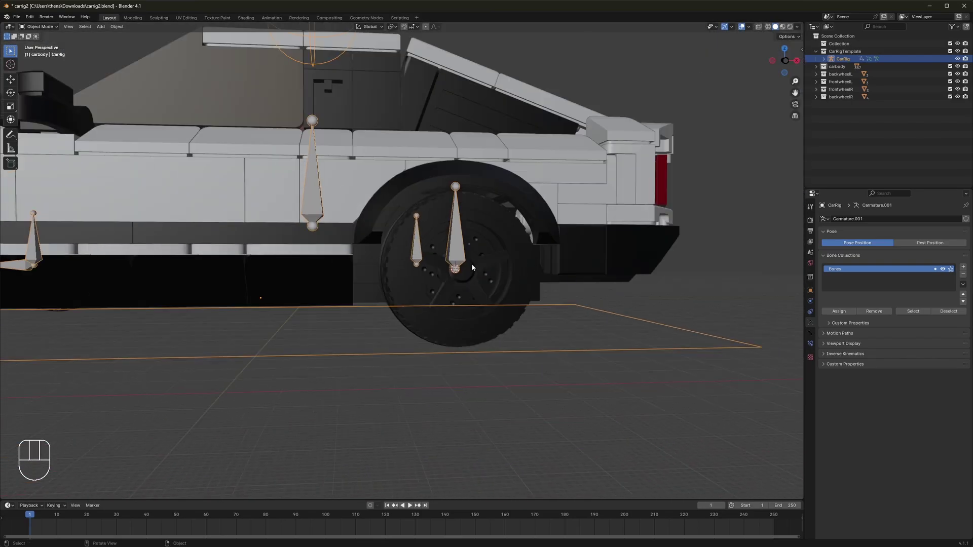
pyautogui.keyDown('shift'); pyautogui.moveTo(472, 267); pyautogui.dragTo(454, 271, button='middle'); pyautogui.keyUp('shift')
pyautogui.hotkey('ctrl', 'Tab')
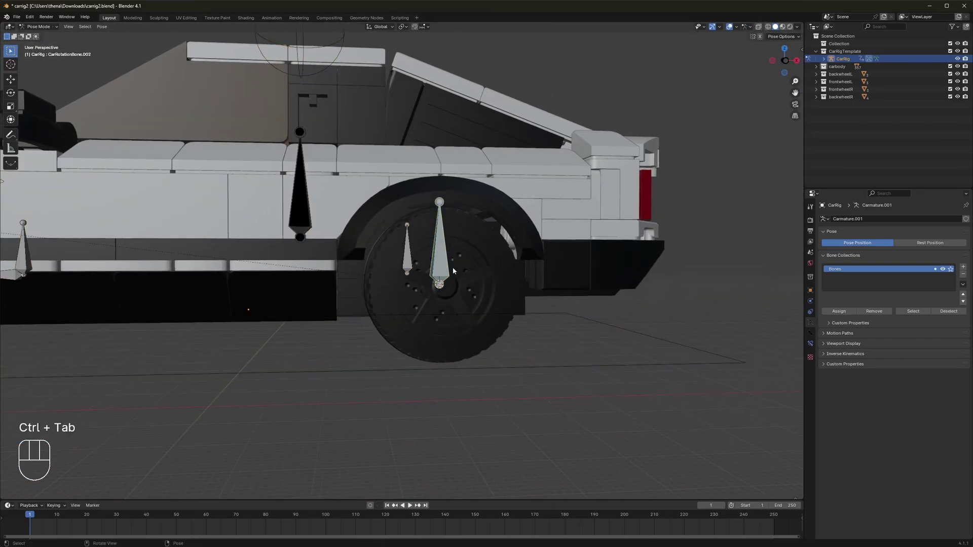
pyautogui.hotkey('ctrl', 'Tab')
pyautogui.click(452, 267)
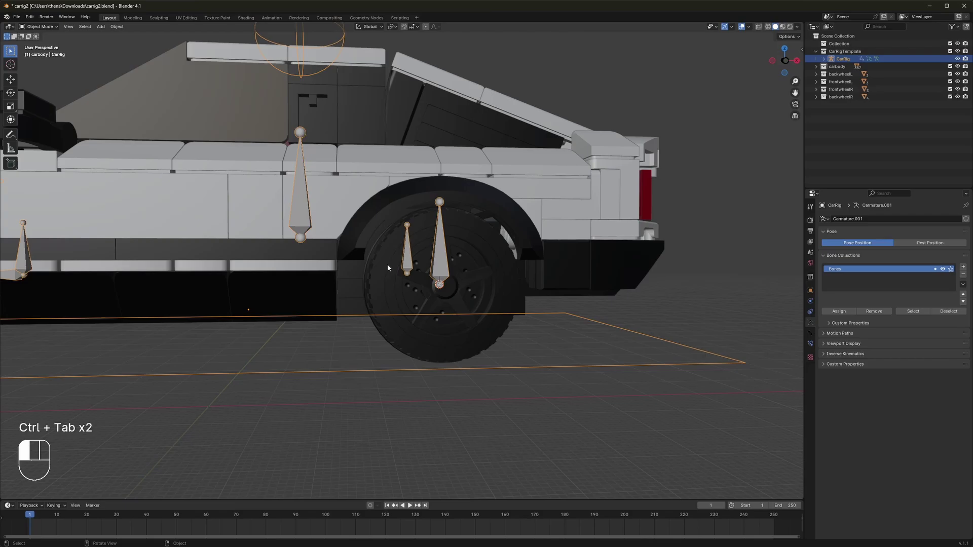
# Step: Select all objects in the backwheelL collection and parent them to the rear left wheel bone of the CarRig using the Bone option
pyautogui.click(841, 74)
pyautogui.rightClick(840, 75)
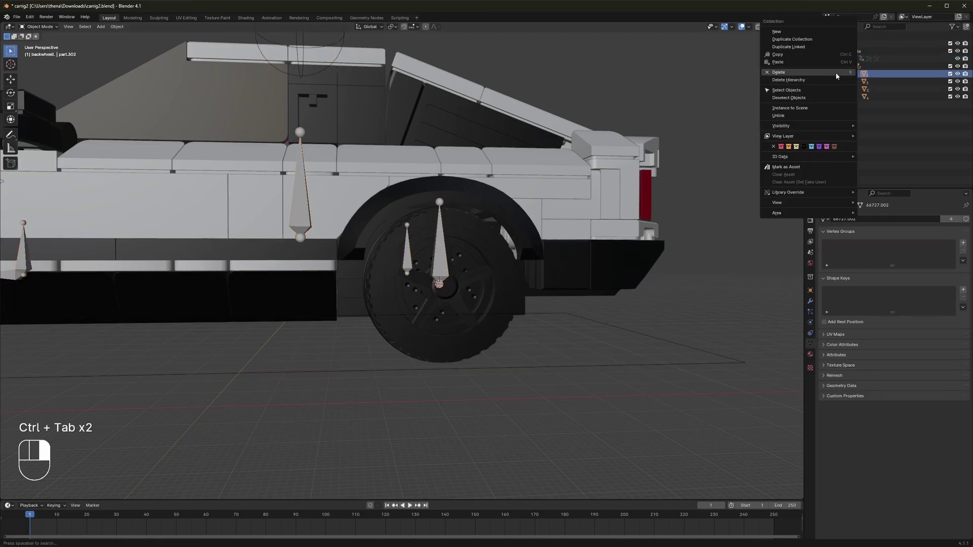
pyautogui.click(810, 91)
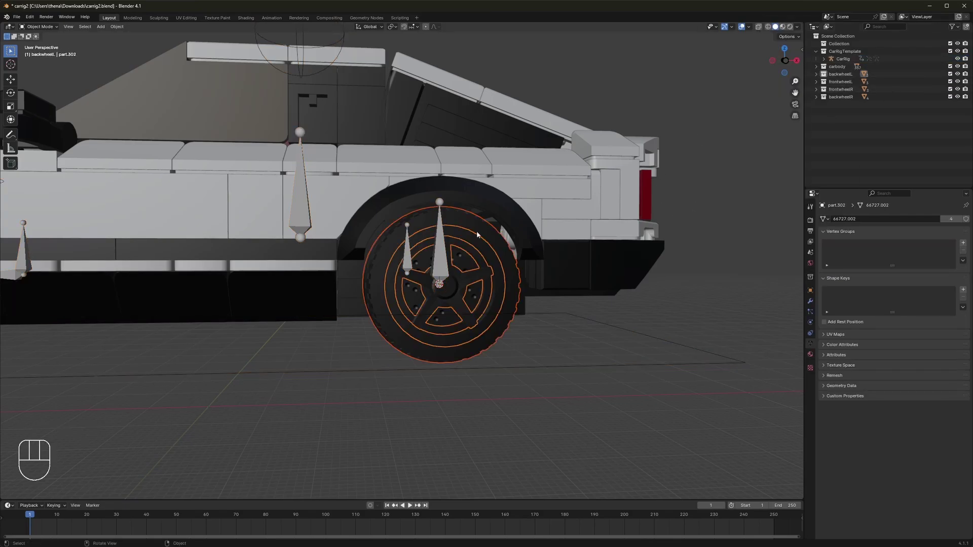
pyautogui.keyDown('shift'); pyautogui.click(441, 253); pyautogui.keyUp('shift')
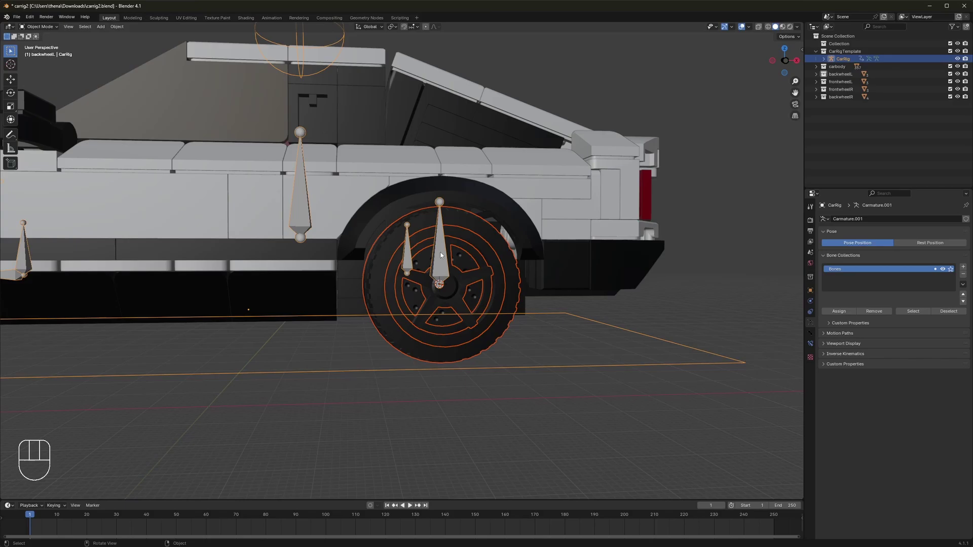
pyautogui.hotkey('ctrl', 'Tab')
pyautogui.hotkey('ctrl', 'p')
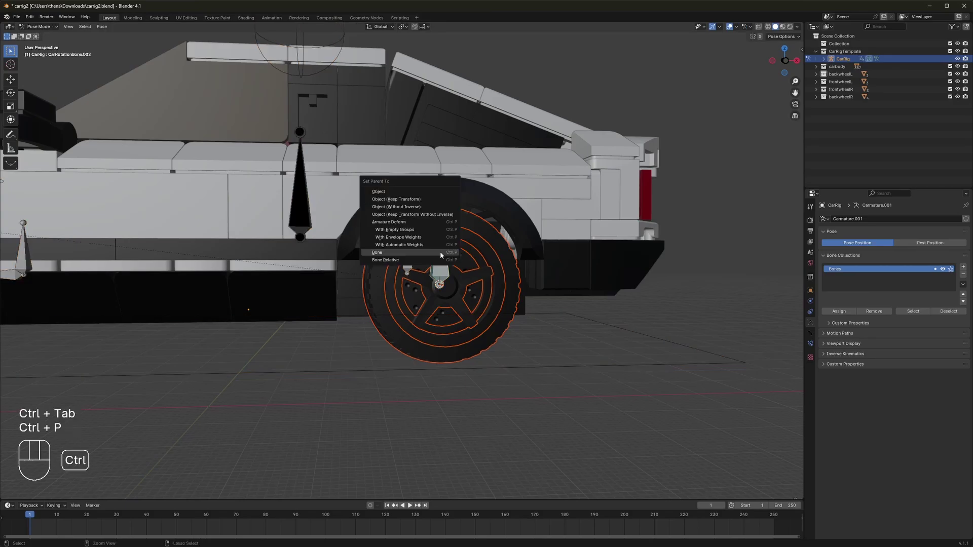
pyautogui.click(441, 253)
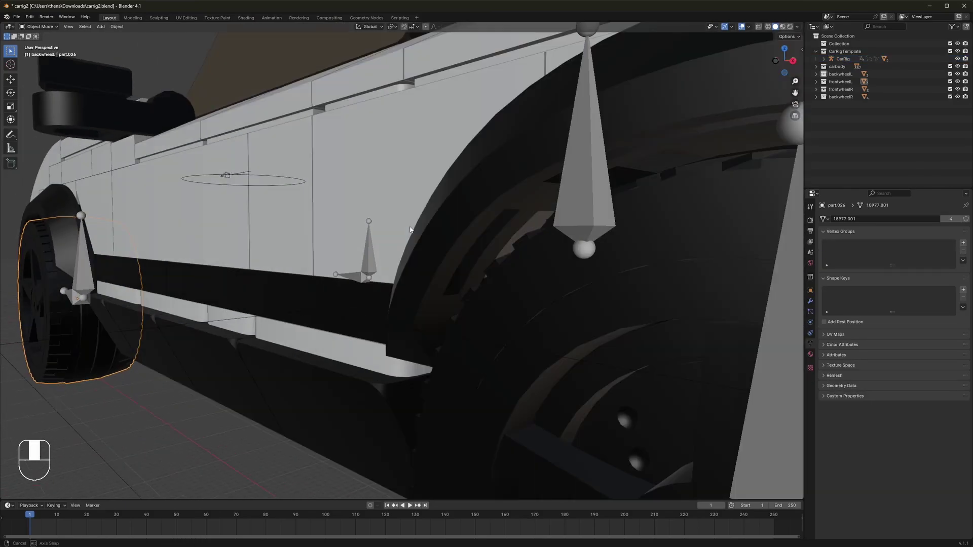
# Step: Snap the 3D cursor to the selected front left tyre
pyautogui.moveTo(325, 254); pyautogui.dragTo(360, 246, button='middle')
pyautogui.hotkey('shift', 's')
pyautogui.click(358, 328)
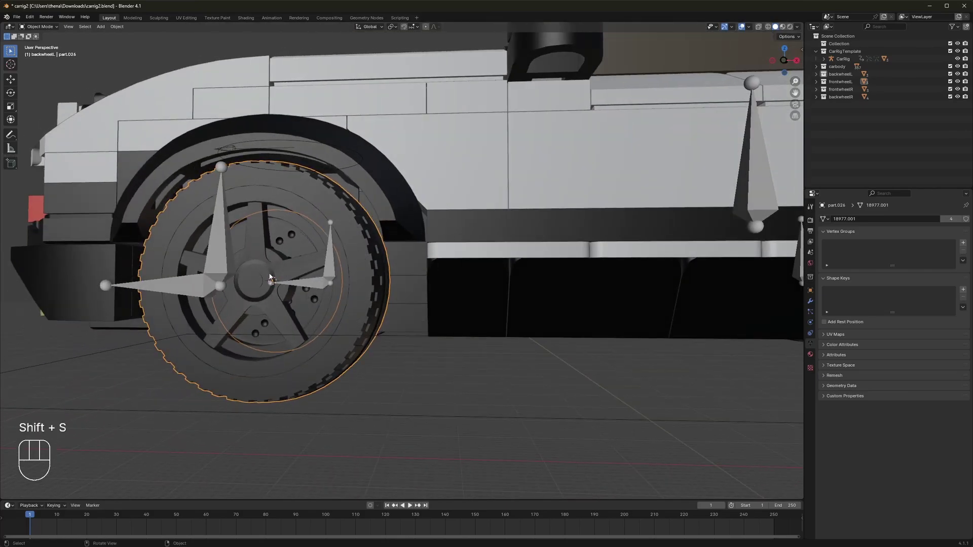
# Step: In the CarRig's Edit Mode, snap both front left wheel bones to the 3D cursor, and return to Object Mode
pyautogui.keyDown('shift'); pyautogui.moveTo(270, 278); pyautogui.dragTo(303, 261, button='middle'); pyautogui.keyUp('shift')
pyautogui.click(305, 259)
pyautogui.press('Tab')
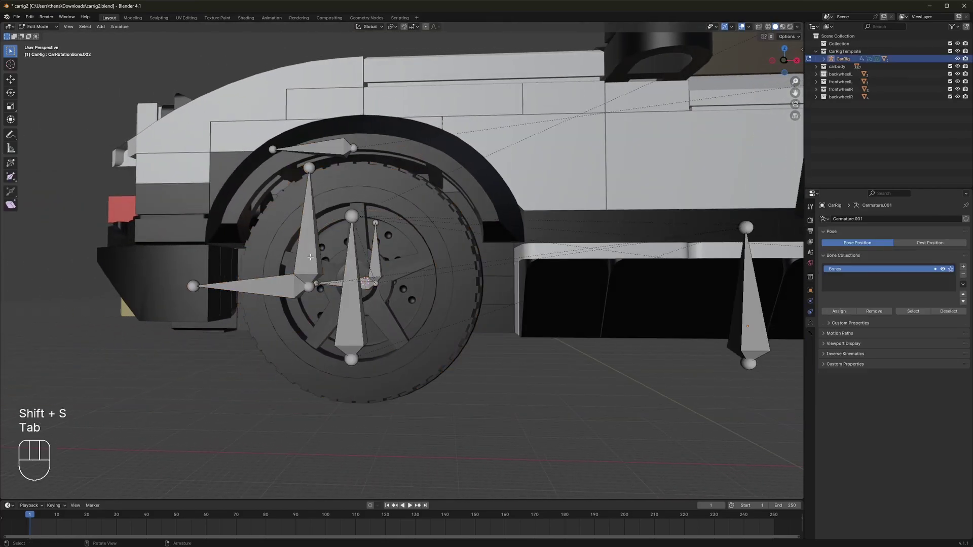
pyautogui.click(306, 259)
pyautogui.keyDown('shift'); pyautogui.click(303, 270); pyautogui.keyUp('shift')
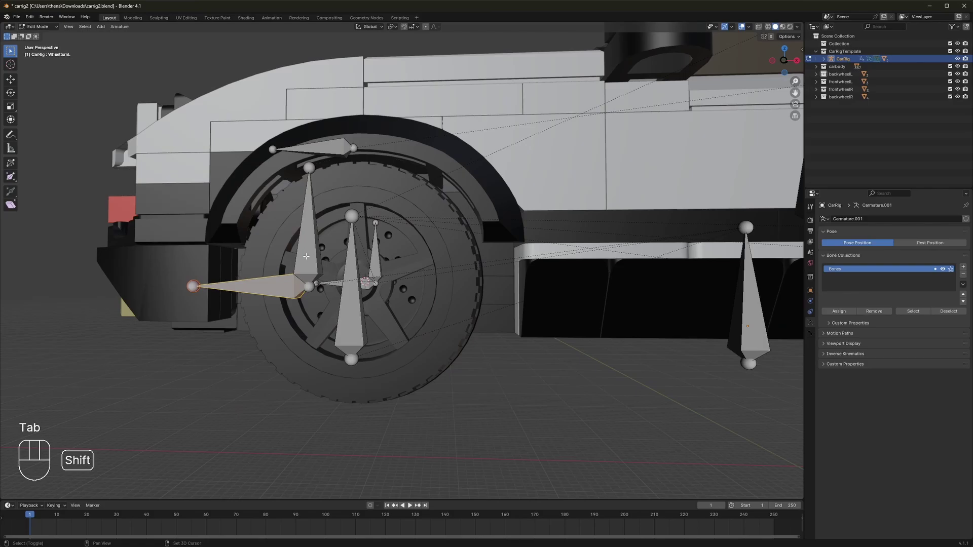
pyautogui.keyDown('shift'); pyautogui.click(305, 265); pyautogui.keyUp('shift')
pyautogui.hotkey('shift', 's')
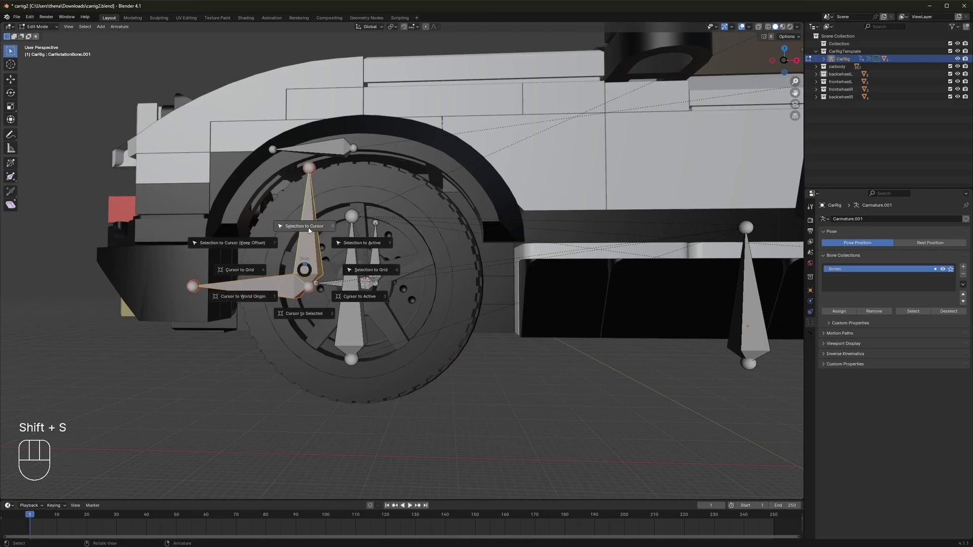
pyautogui.click(310, 234)
pyautogui.moveTo(312, 238); pyautogui.dragTo(389, 278, button='middle')
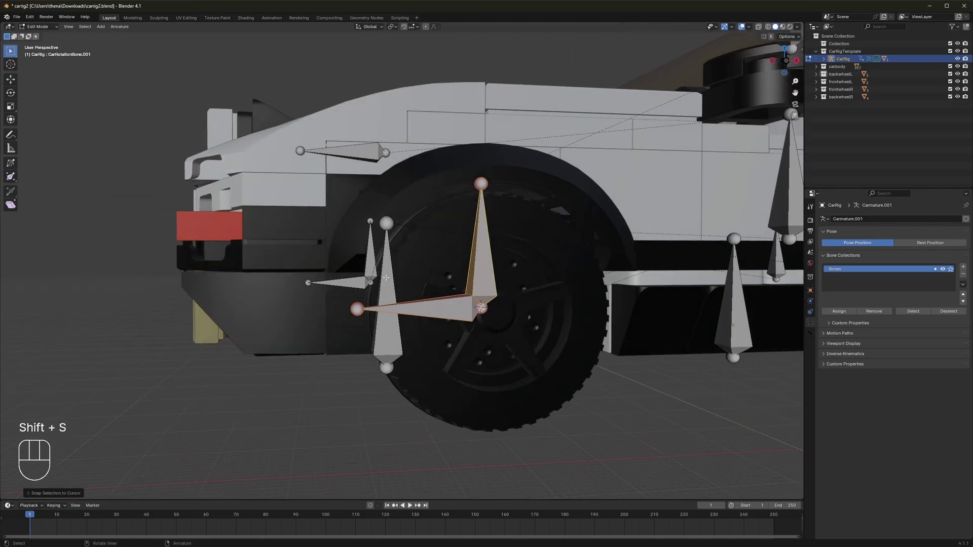
pyautogui.hotkey('ctrl', 'Tab')
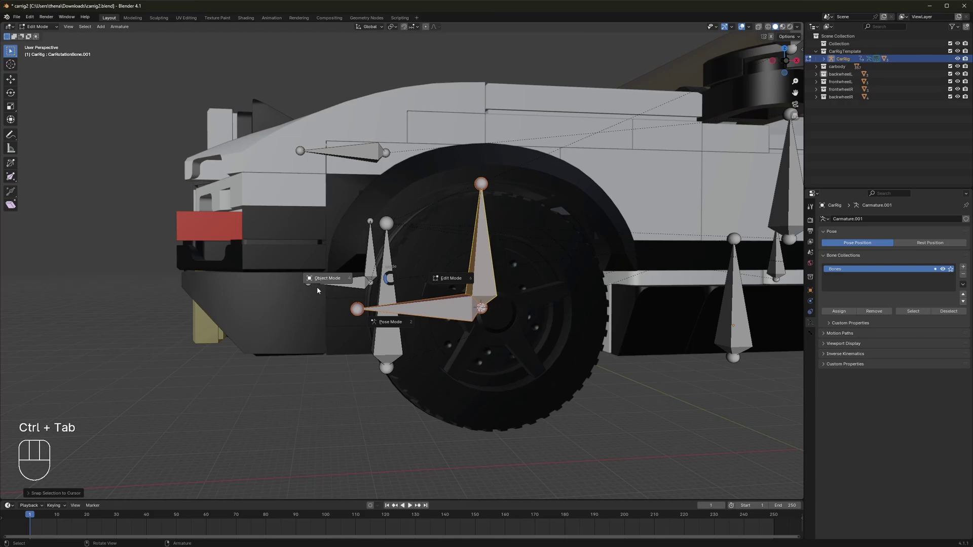
pyautogui.click(321, 282)
# Step: Parent all frontwheelL objects to the upright front left wheel bone using the Bone option, and return to Object Mode with nothing selected
pyautogui.rightClick(814, 81)
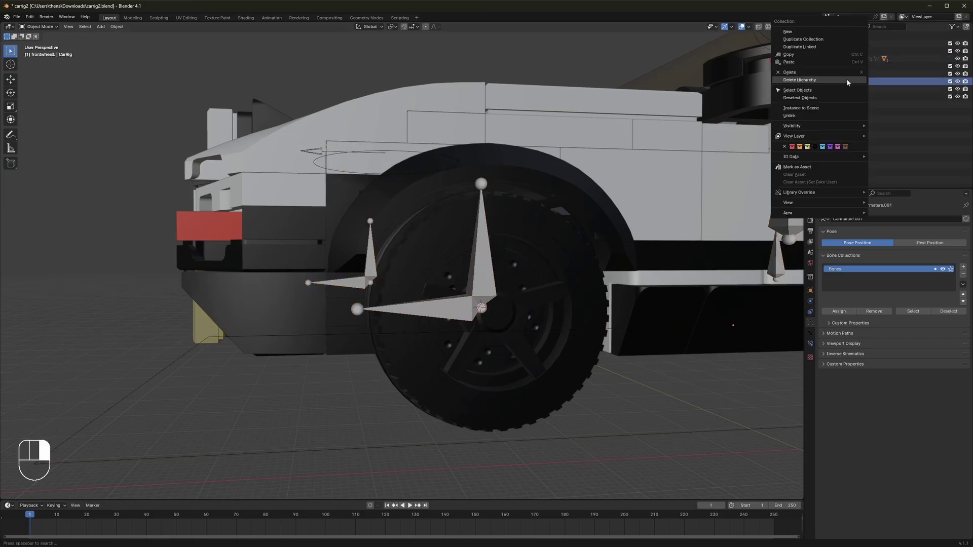
pyautogui.click(802, 90)
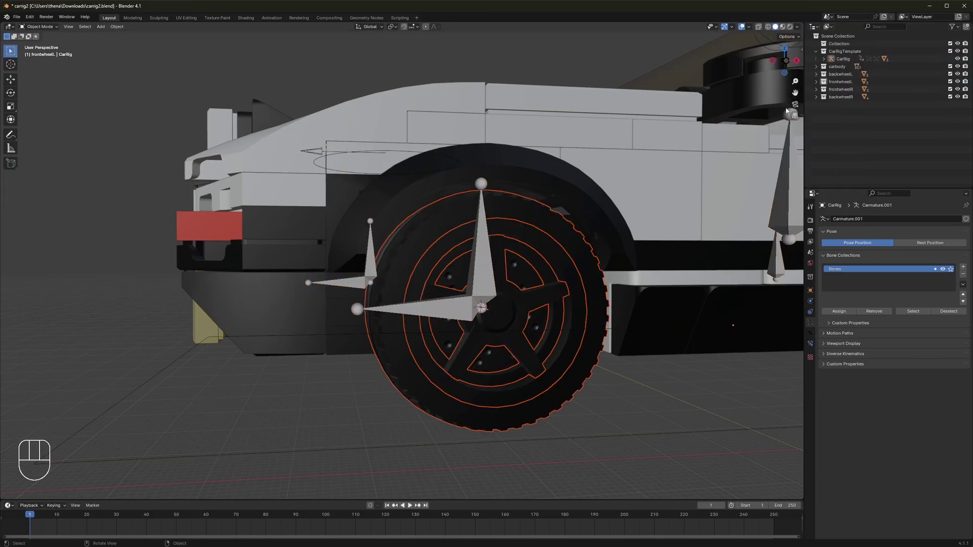
pyautogui.keyDown('shift'); pyautogui.click(480, 274); pyautogui.keyUp('shift')
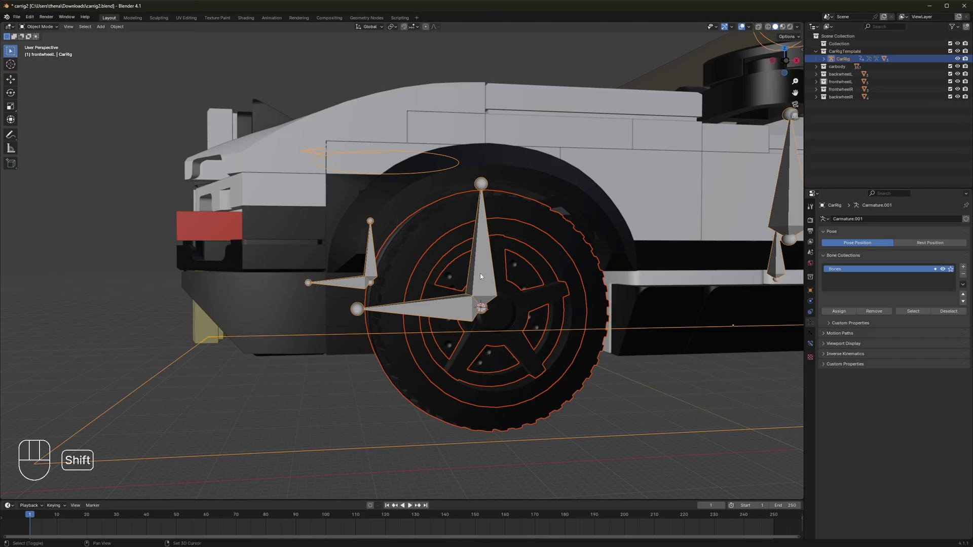
pyautogui.hotkey('ctrl', 'Tab')
pyautogui.click(480, 274)
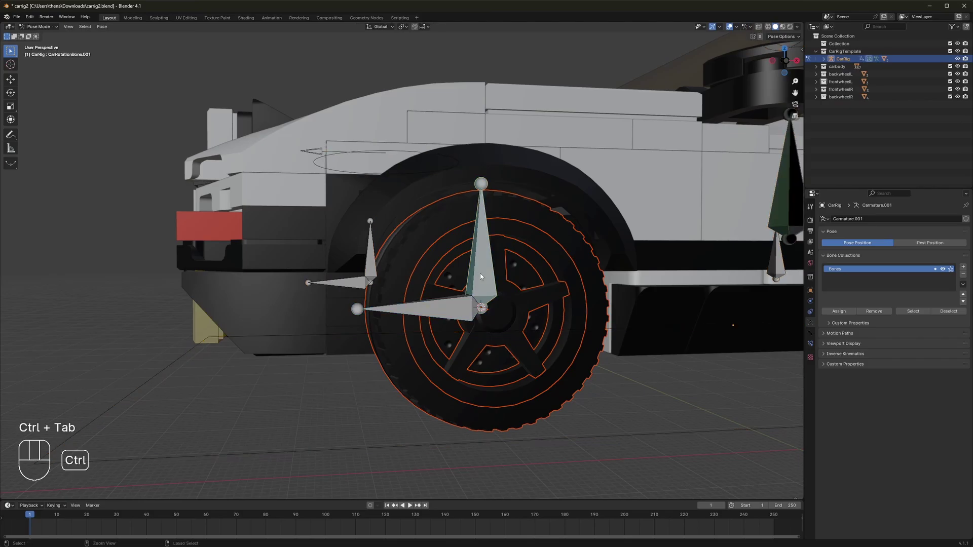
pyautogui.hotkey('ctrl', 'p')
pyautogui.click(481, 274)
pyautogui.scroll(-5, 435, 287)
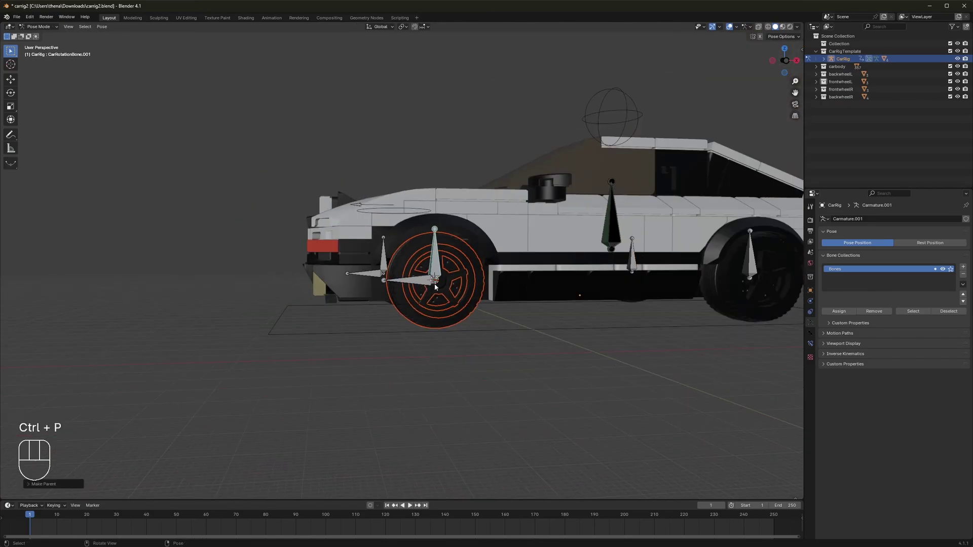
pyautogui.moveTo(417, 285); pyautogui.dragTo(442, 275, button='middle')
pyautogui.hotkey('ctrl', 'Tab')
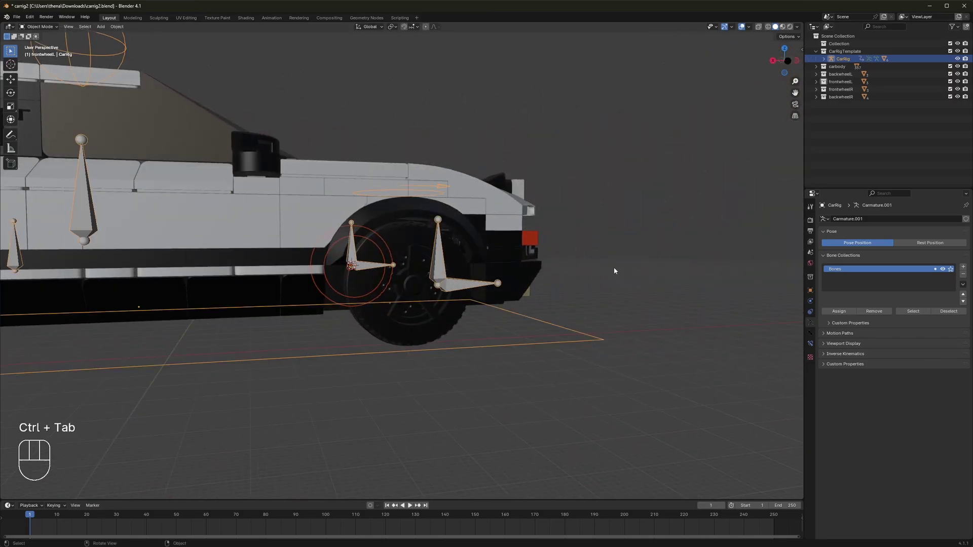
pyautogui.click(611, 268)
# Step: Select the front right tyre and snap the 3D cursor to it
pyautogui.scroll(1, 604, 277)
pyautogui.click(417, 238)
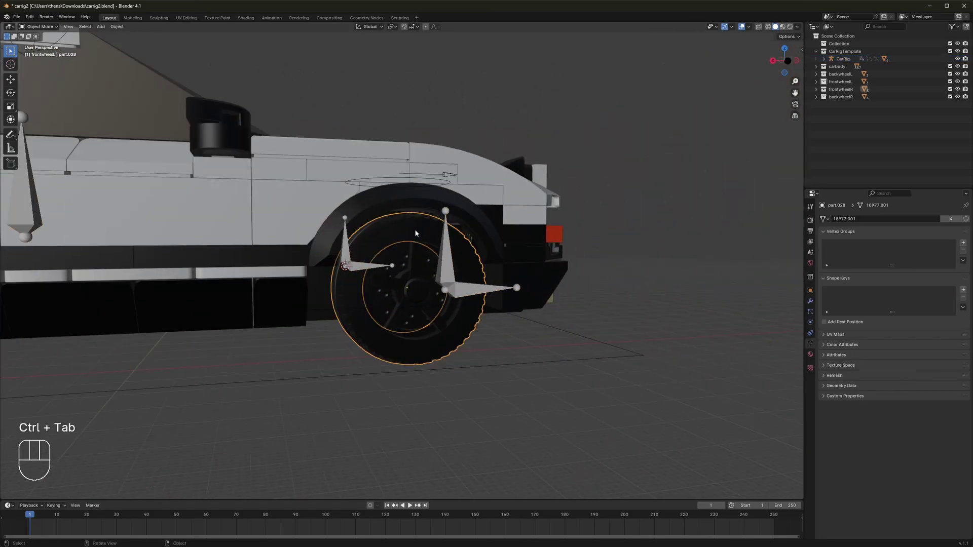
pyautogui.hotkey('shift', 's')
pyautogui.click(424, 317)
pyautogui.scroll(2, 451, 270)
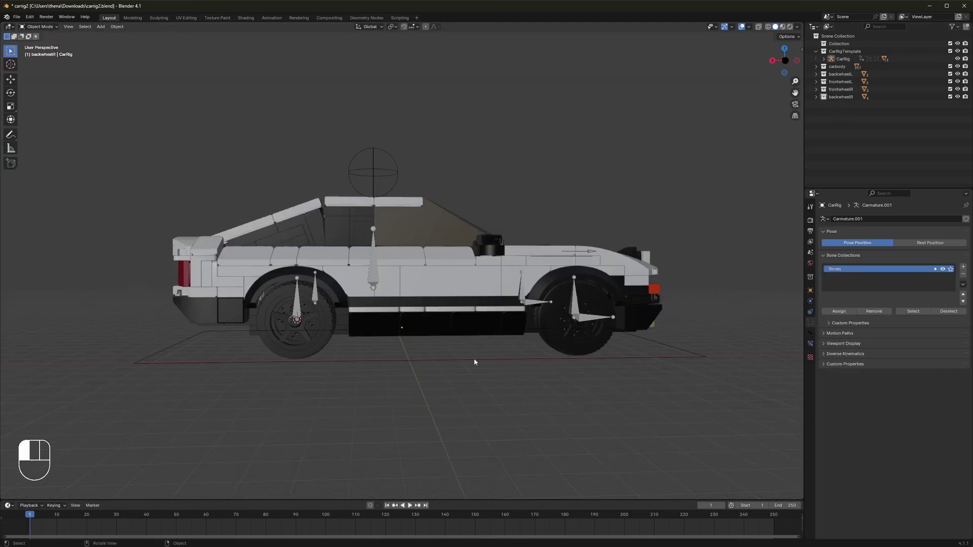
# Step: In the CarRig's Pose Mode, try moving the Masterbone along the X axis to test the wheel parenting, and cancel the move
pyautogui.click(475, 362)
pyautogui.hotkey('ctrl', 'Tab')
pyautogui.click(467, 361)
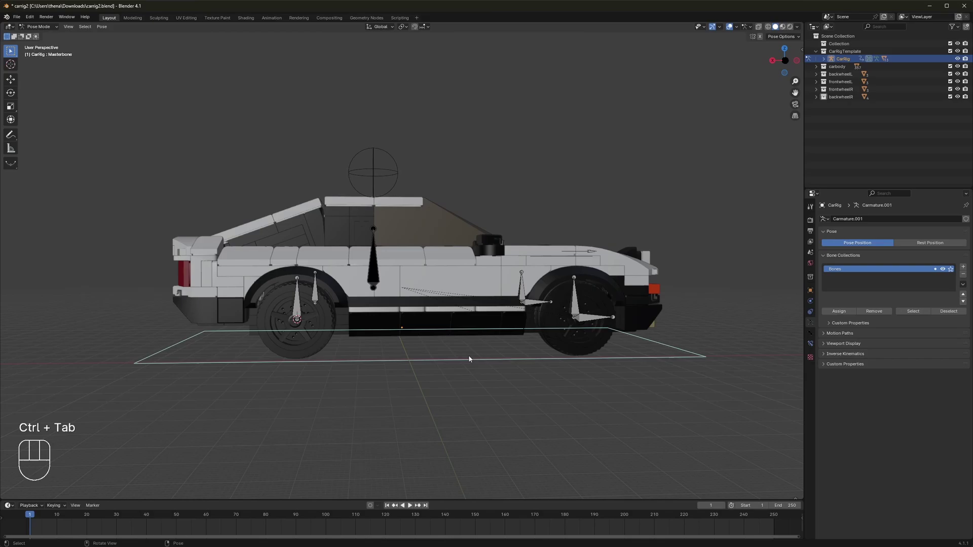
pyautogui.moveTo(467, 354); pyautogui.dragTo(428, 307, button='middle')
pyautogui.press('g')
pyautogui.press('y')
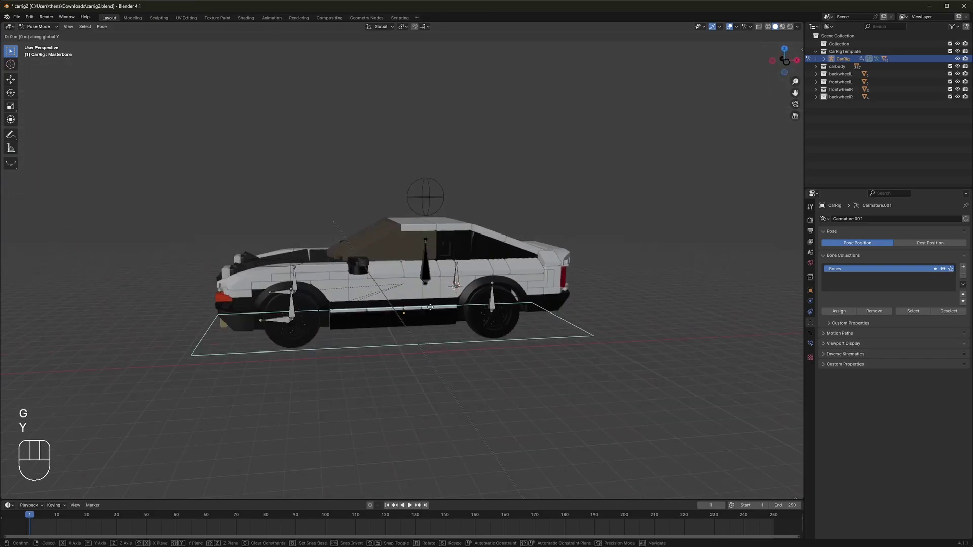
pyautogui.press('x')
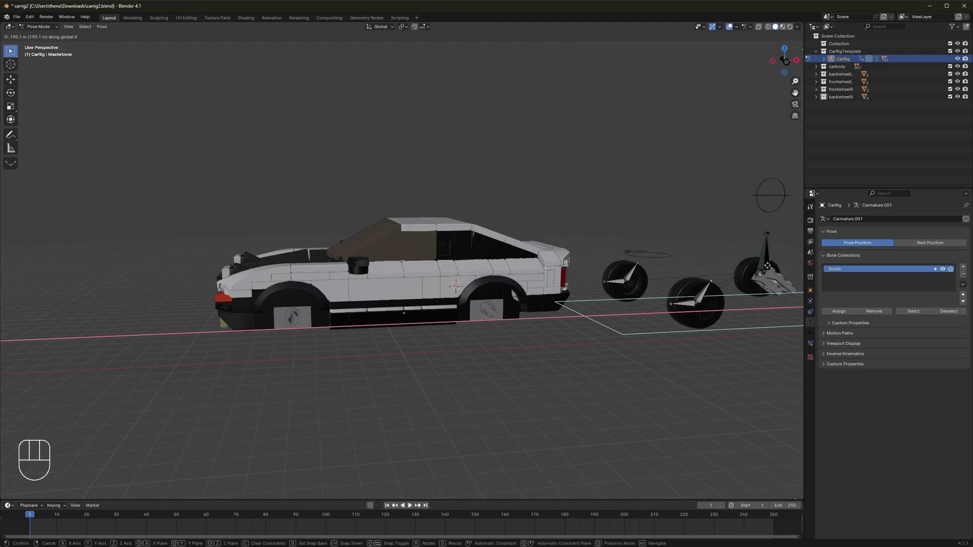
pyautogui.rightClick(542, 290)
pyautogui.moveTo(542, 290); pyautogui.dragTo(484, 266, button='middle')
pyautogui.press('g')
pyautogui.press('y')
pyautogui.press('x')
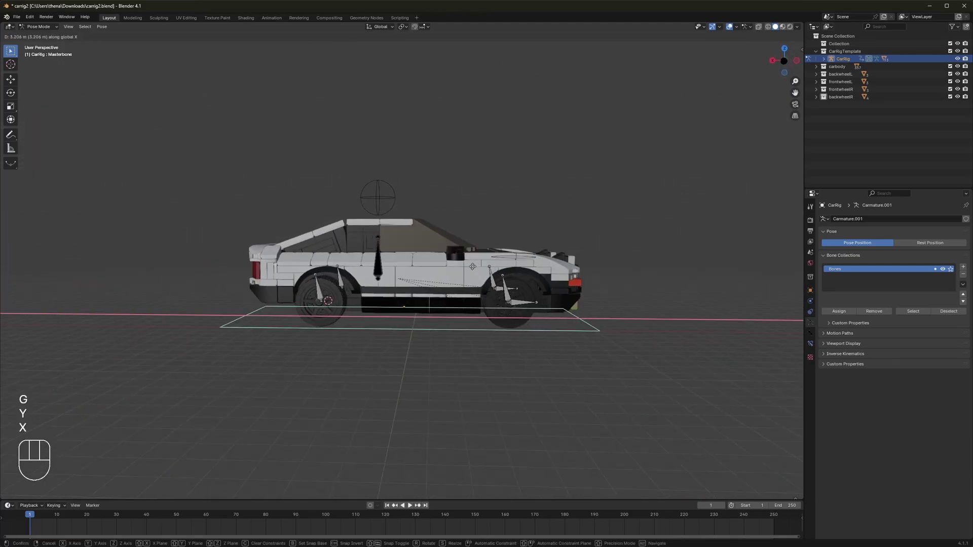
pyautogui.rightClick(321, 260)
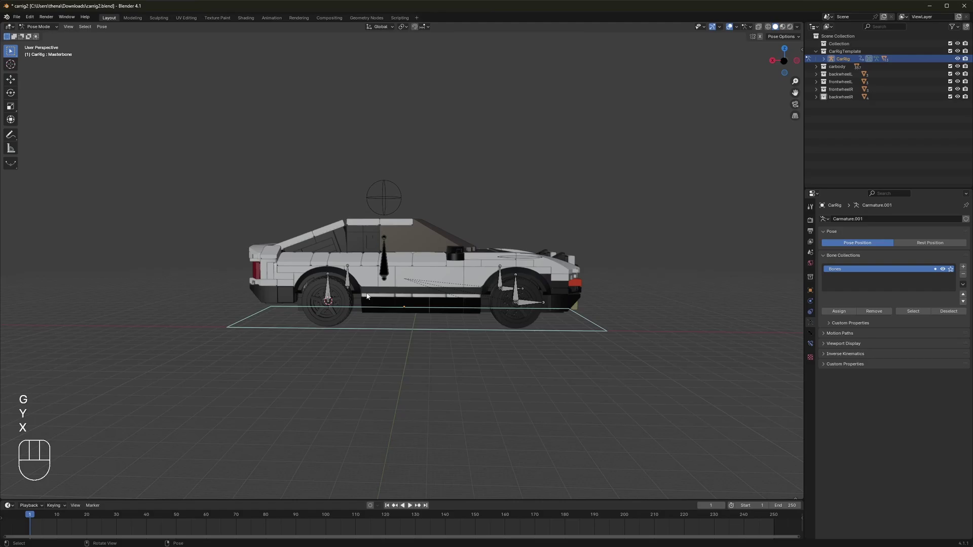
# Step: In Object Mode, hide and show the backwheelR collection and expand it to examine which parts it contains
pyautogui.moveTo(322, 260); pyautogui.dragTo(309, 329, button='middle')
pyautogui.scroll(5, 385, 274)
pyautogui.hotkey('ctrl', 'Tab')
pyautogui.click(448, 291)
pyautogui.click(957, 97)
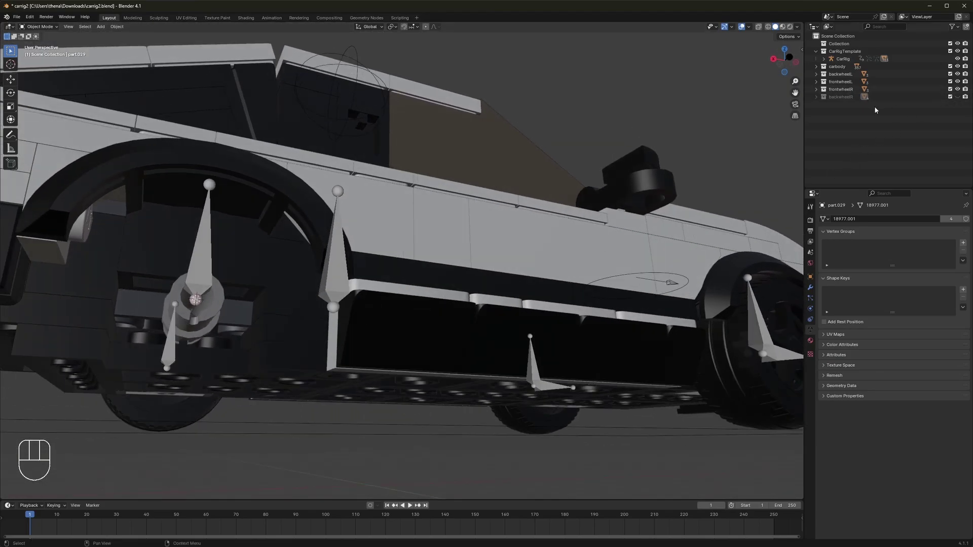
pyautogui.click(816, 97)
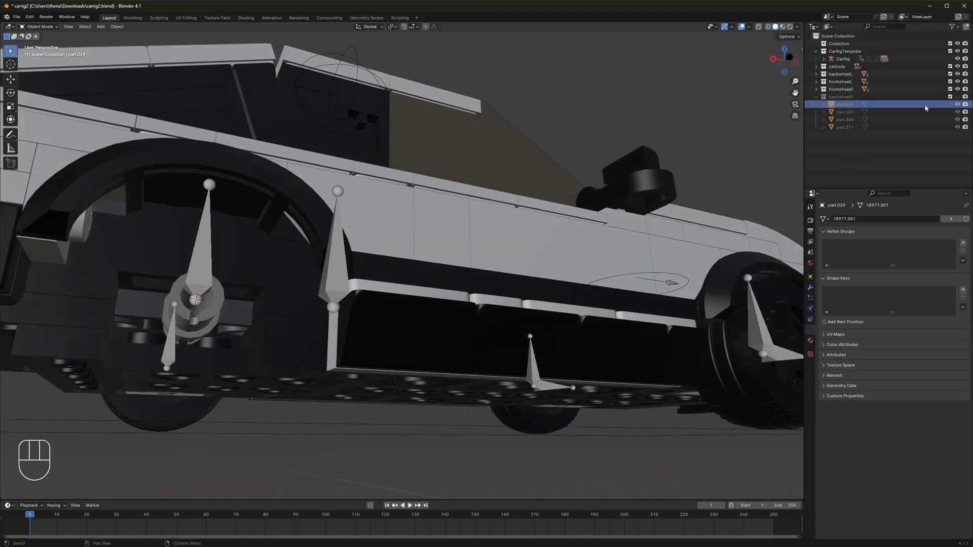
pyautogui.click(957, 104)
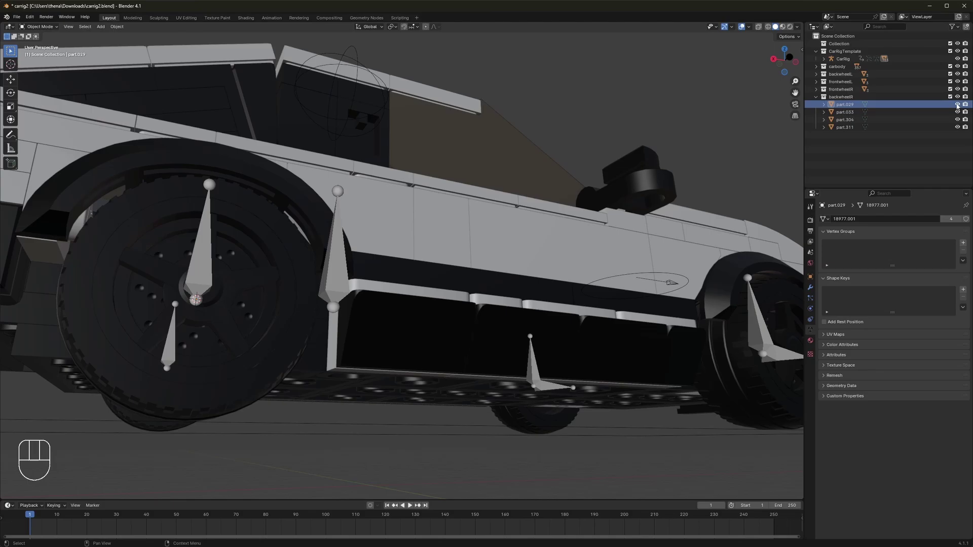
# Step: Move part.311 from the backwheelR collection into the carbody collection
pyautogui.click(848, 127)
pyautogui.moveTo(699, 178)
pyautogui.mouseDown(button='middle')
pyautogui.moveTo(674, 173)
pyautogui.moveTo(699, 178)
pyautogui.mouseUp(button='middle')
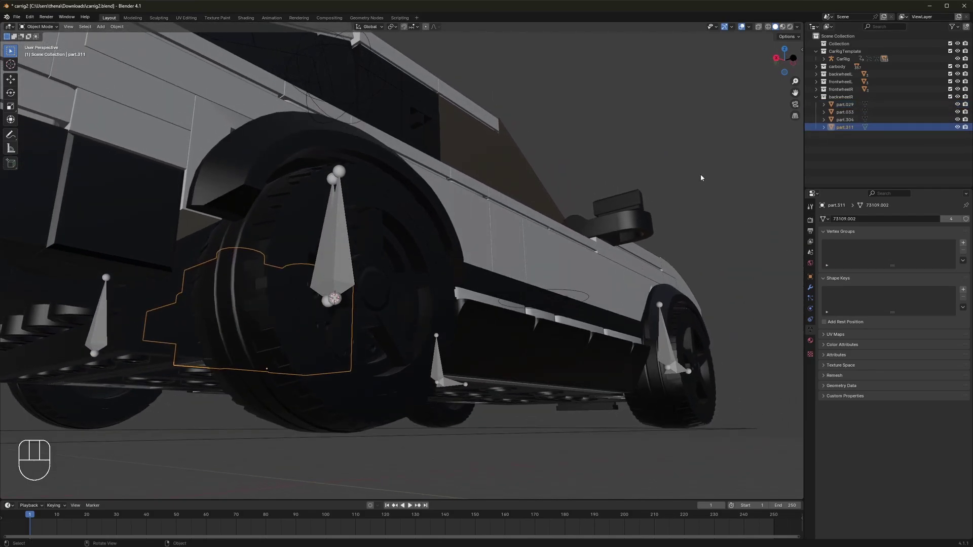
pyautogui.moveTo(849, 126); pyautogui.dragTo(840, 66)
# Step: Parent part.311 to the central CarRotationBone using the Bone option, and return to Object Mode
pyautogui.moveTo(475, 257); pyautogui.dragTo(347, 270, button='middle')
pyautogui.keyDown('shift'); pyautogui.click(346, 265); pyautogui.keyUp('shift')
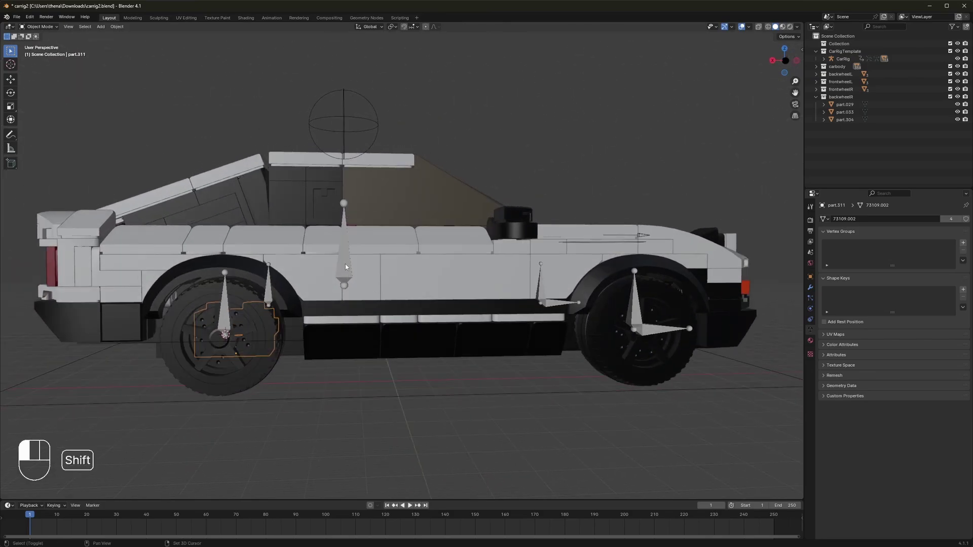
pyautogui.hotkey('ctrl', 'Tab')
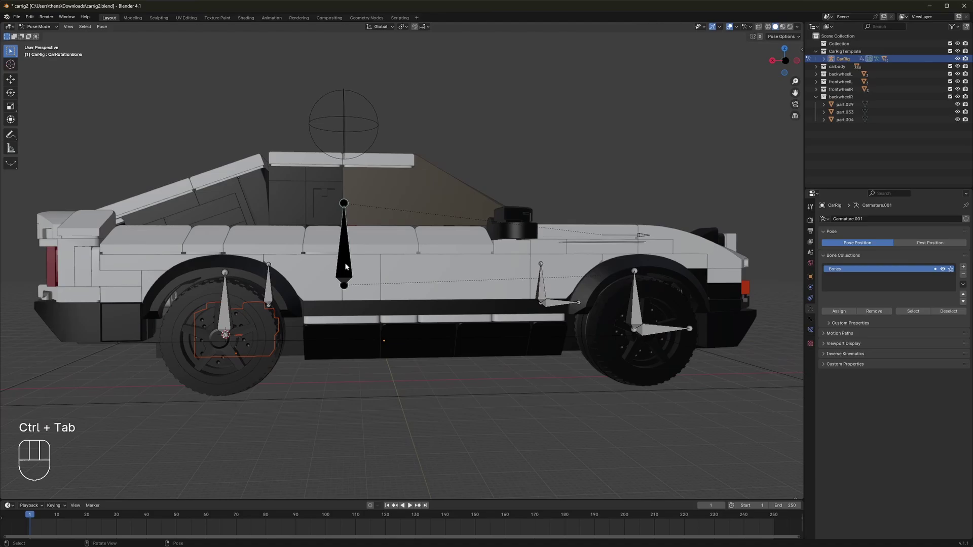
pyautogui.hotkey('ctrl', 'p')
pyautogui.click(347, 266)
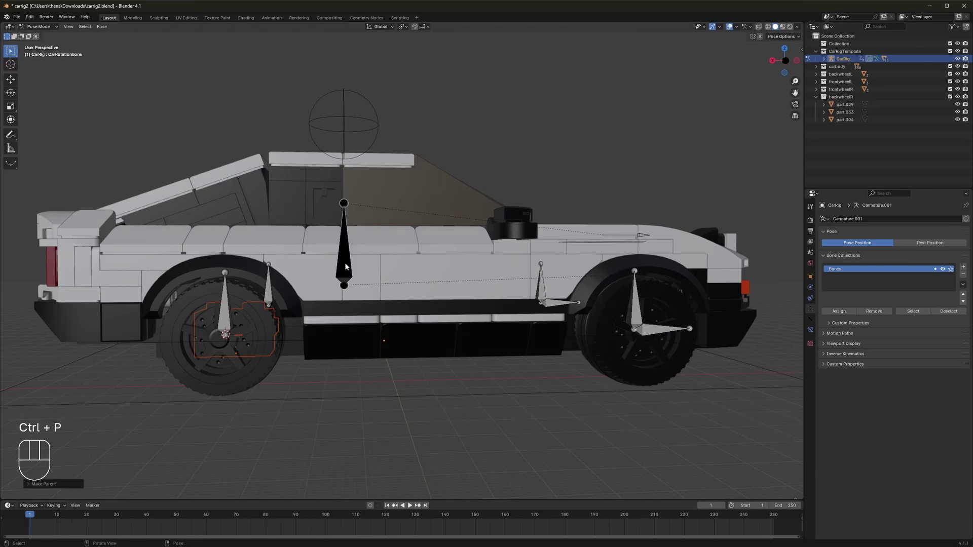
pyautogui.hotkey('ctrl', 'Tab')
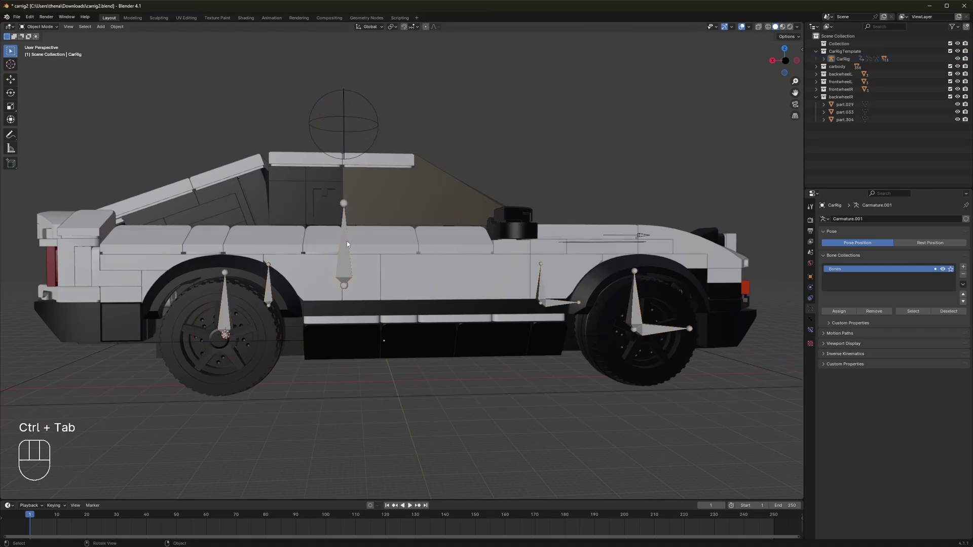
# Step: Parent all carbody collection objects to the central CarRotationBone using the Bone option, and return to Object Mode
pyautogui.rightClick(839, 70)
pyautogui.click(798, 94)
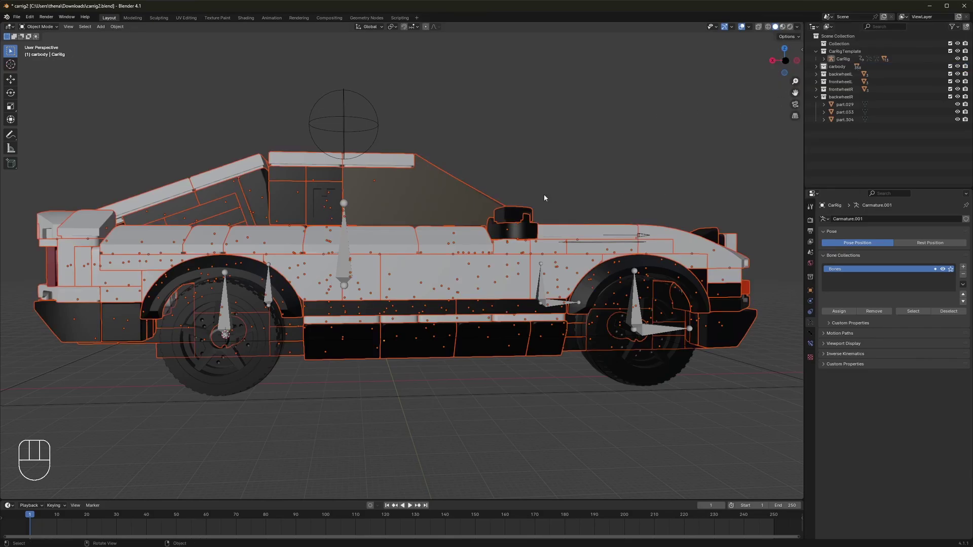
pyautogui.keyDown('shift'); pyautogui.click(342, 252); pyautogui.keyUp('shift')
pyautogui.hotkey('ctrl', 'Tab')
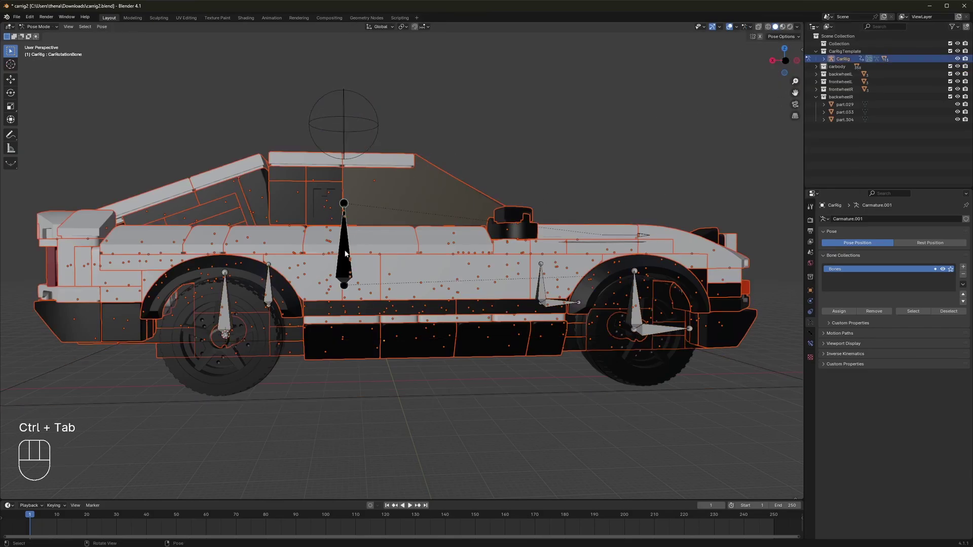
pyautogui.hotkey('ctrl', 'p')
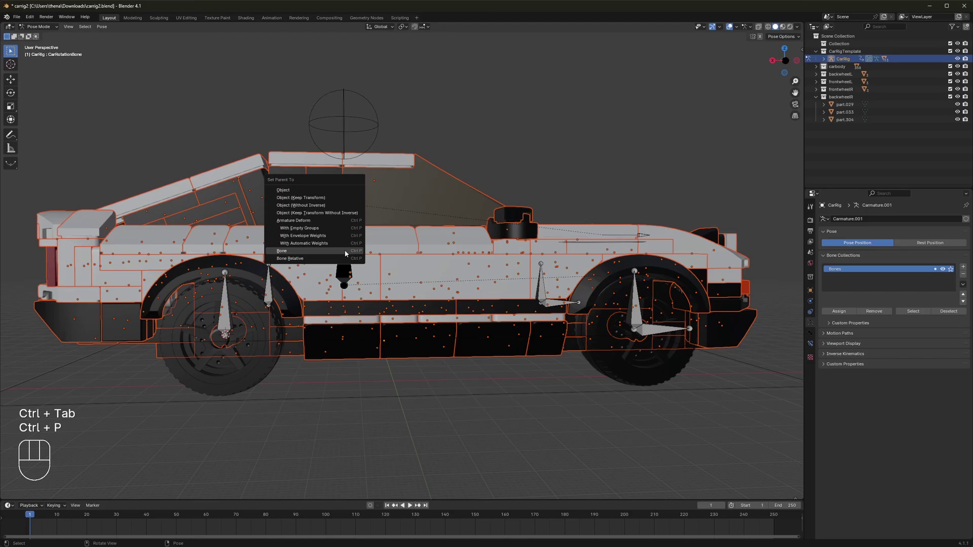
pyautogui.click(346, 254)
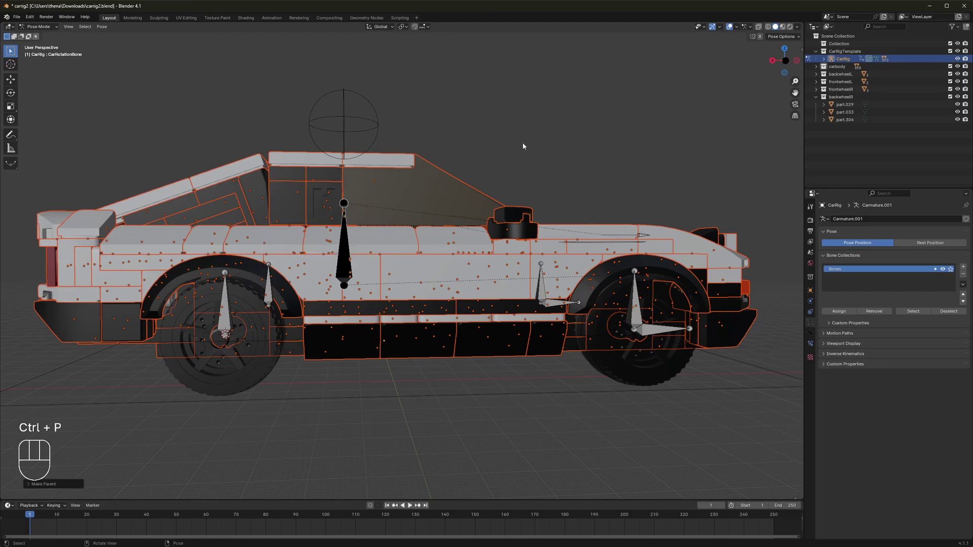
pyautogui.hotkey('ctrl', 'Tab')
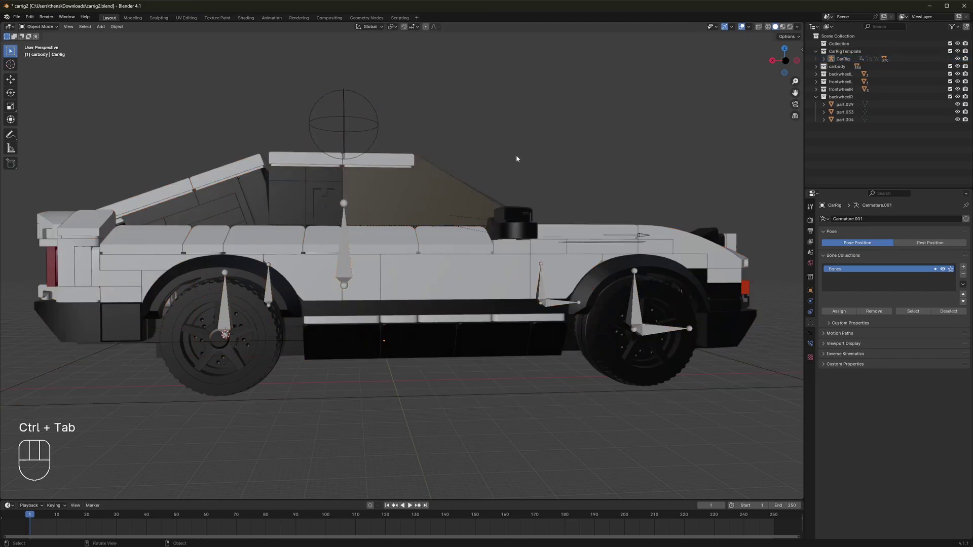
# Step: In the CarRig's Pose Mode, try moving the Masterbone along the X axis to test the body and wheel parenting
pyautogui.scroll(-3, 489, 250)
pyautogui.click(397, 349)
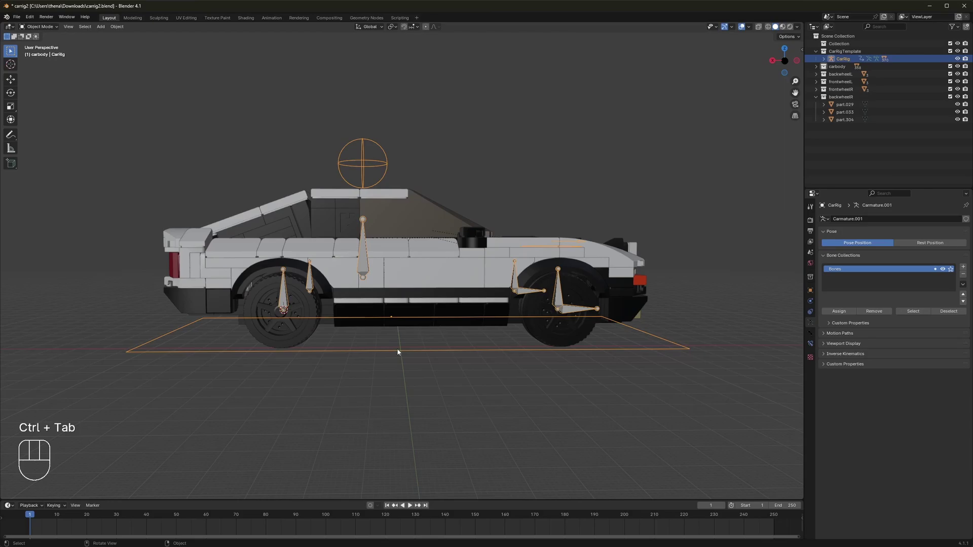
pyautogui.scroll(-3, 400, 329)
pyautogui.hotkey('ctrl', 'Tab')
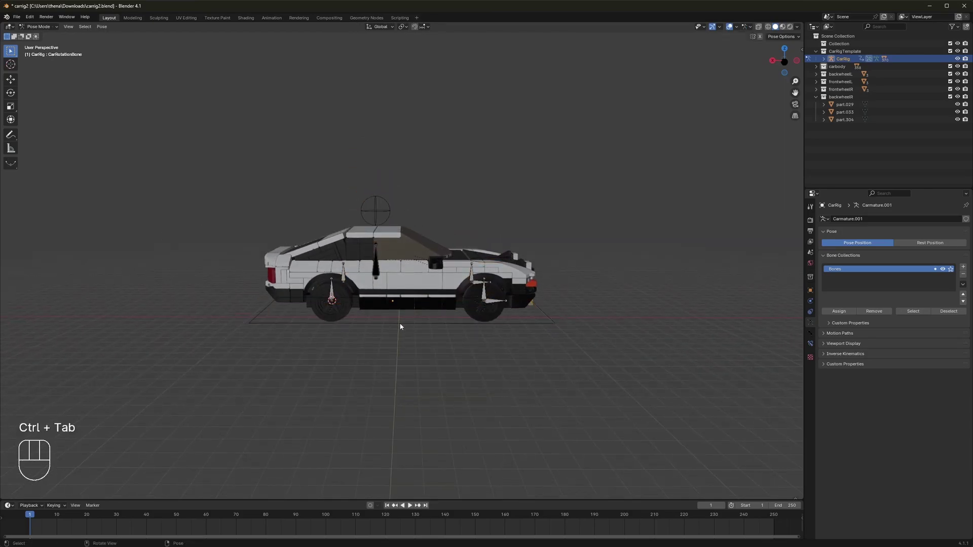
pyautogui.click(400, 323)
pyautogui.press('g')
pyautogui.press('x')
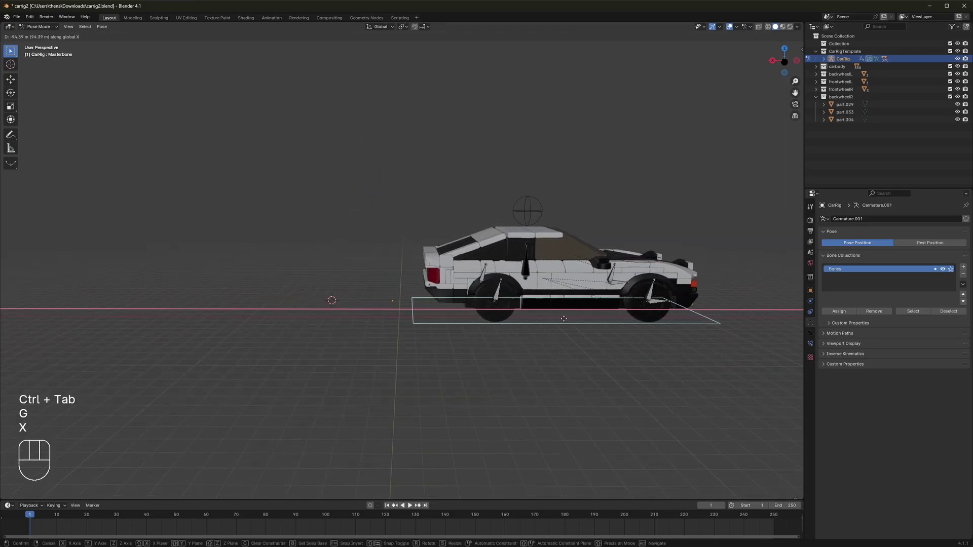
pyautogui.click(400, 324)
# Step: Hide the front wheel bones, back wheel bones and CarRotationBone, leaving only the rig's control shapes
pyautogui.moveTo(691, 252); pyautogui.dragTo(552, 250, button='middle')
pyautogui.scroll(3, 553, 251)
pyautogui.click(498, 278)
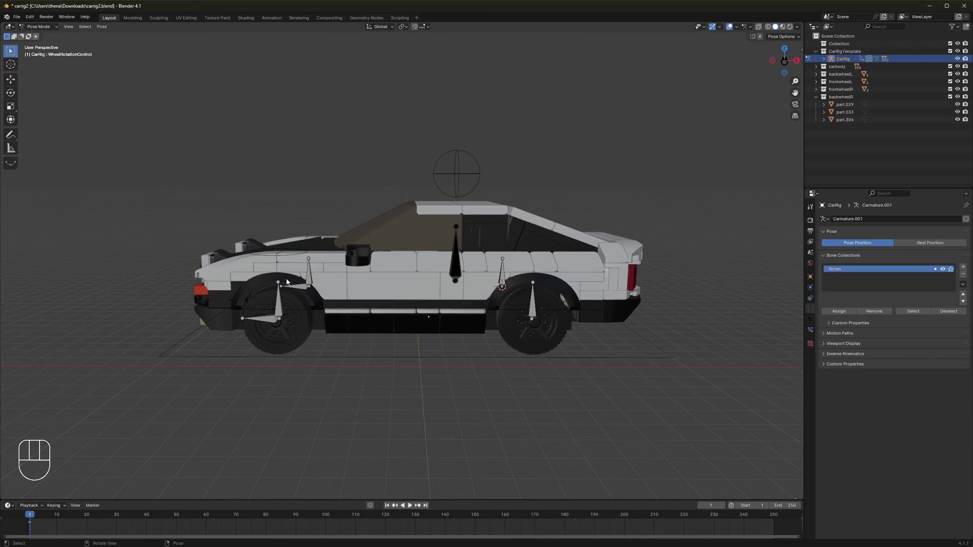
pyautogui.moveTo(249, 273); pyautogui.dragTo(549, 324)
pyautogui.click(336, 296)
pyautogui.keyDown('shift'); pyautogui.click(259, 314); pyautogui.keyUp('shift')
pyautogui.keyDown('shift'); pyautogui.click(278, 301); pyautogui.keyUp('shift')
pyautogui.keyDown('shift'); pyautogui.click(307, 282); pyautogui.keyUp('shift')
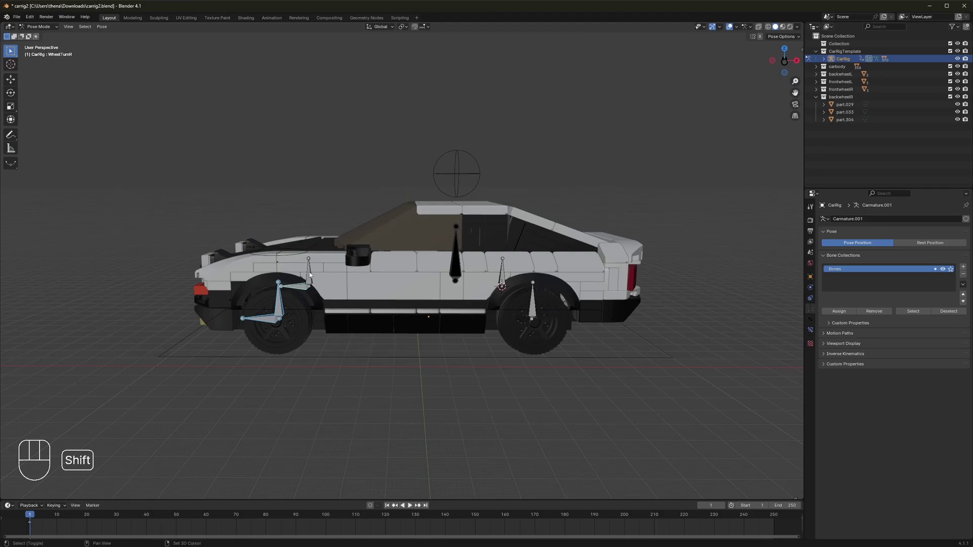
pyautogui.keyDown('shift'); pyautogui.click(455, 267); pyautogui.keyUp('shift')
pyautogui.keyDown('shift'); pyautogui.click(535, 312); pyautogui.keyUp('shift')
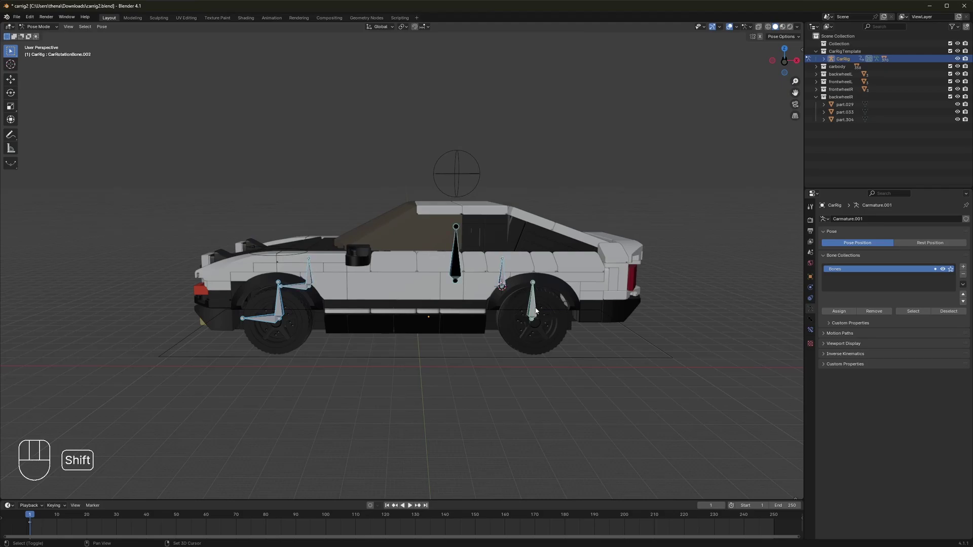
pyautogui.press('h')
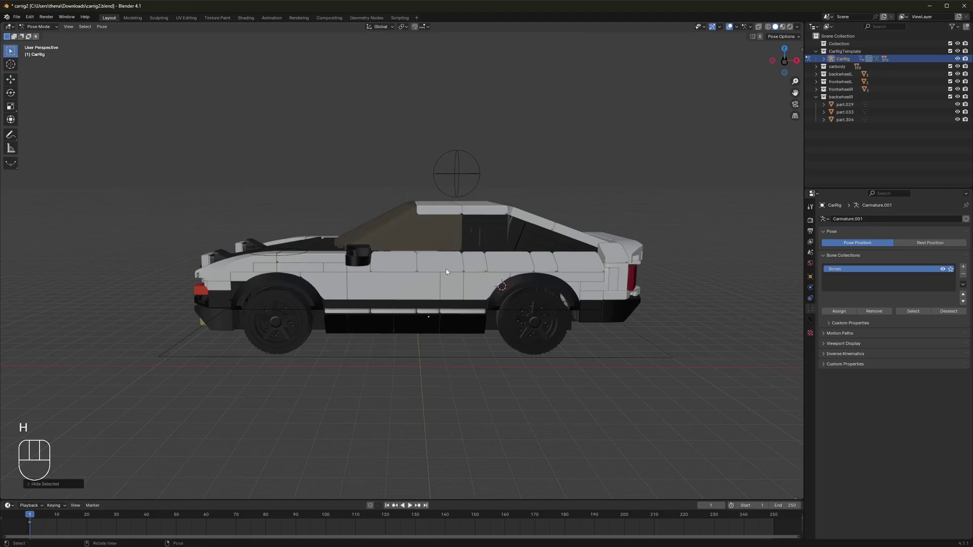
# Step: Try moving the Masterbone along the X axis twice with the deform bones hidden to test the wheel rotation
pyautogui.moveTo(446, 272); pyautogui.dragTo(350, 370, button='middle')
pyautogui.click(361, 373)
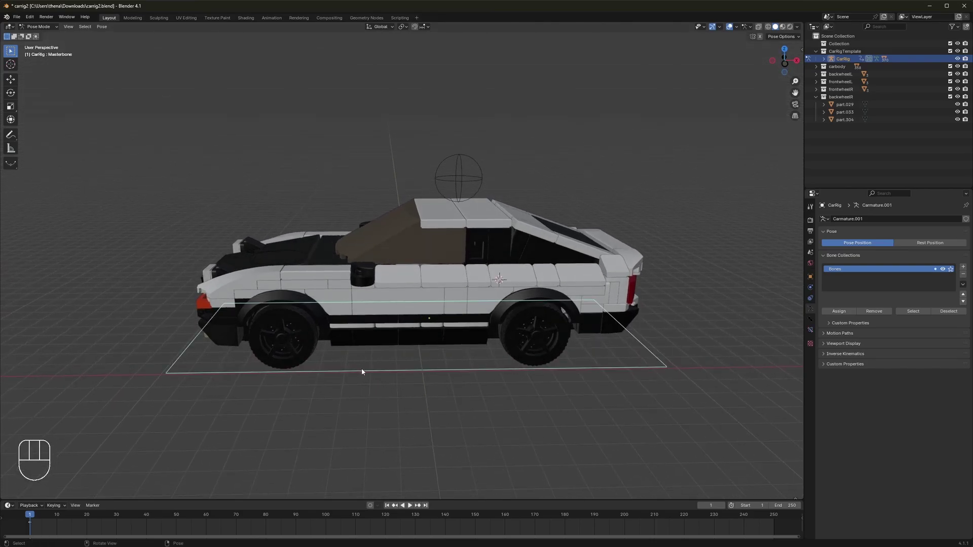
pyautogui.scroll(-2, 409, 358)
pyautogui.scroll(2, 409, 358)
pyautogui.scroll(-1, 411, 354)
pyautogui.press('g')
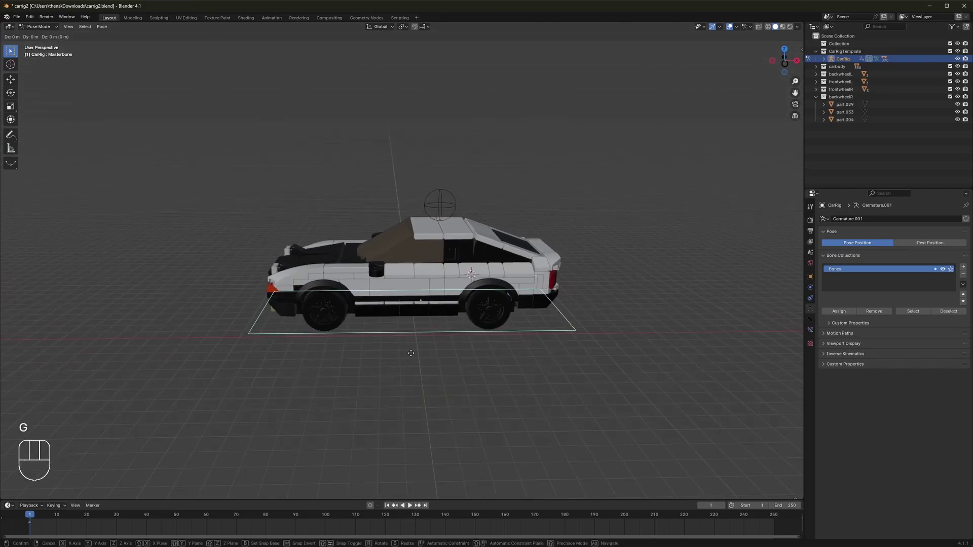
pyautogui.press('x')
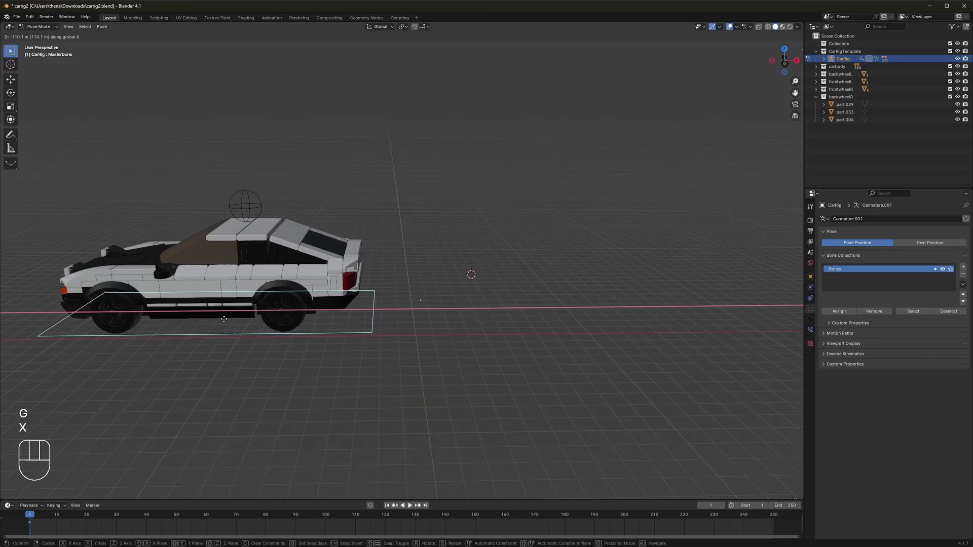
pyautogui.click(429, 318)
pyautogui.keyDown('shift'); pyautogui.moveTo(434, 326); pyautogui.dragTo(436, 326, button='middle'); pyautogui.keyUp('shift')
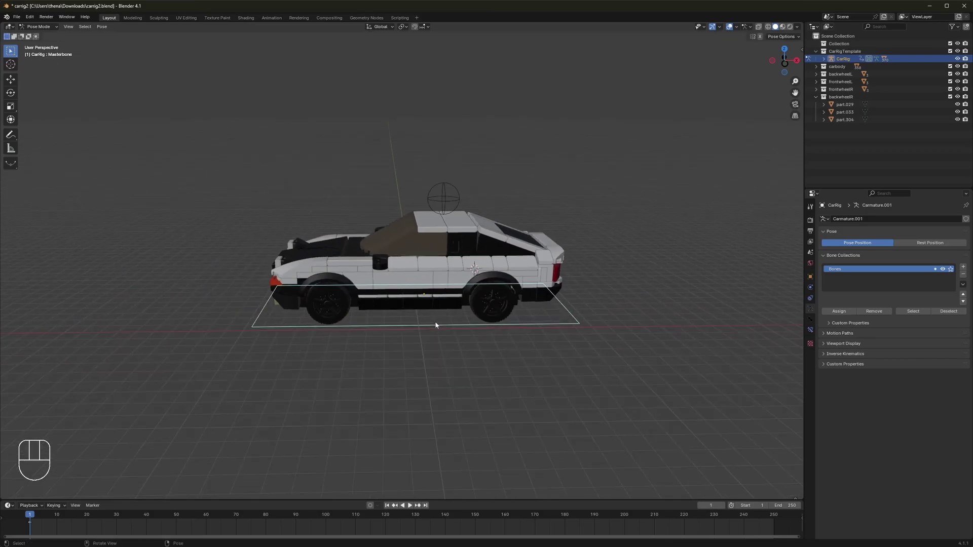
pyautogui.press('g')
pyautogui.press('x')
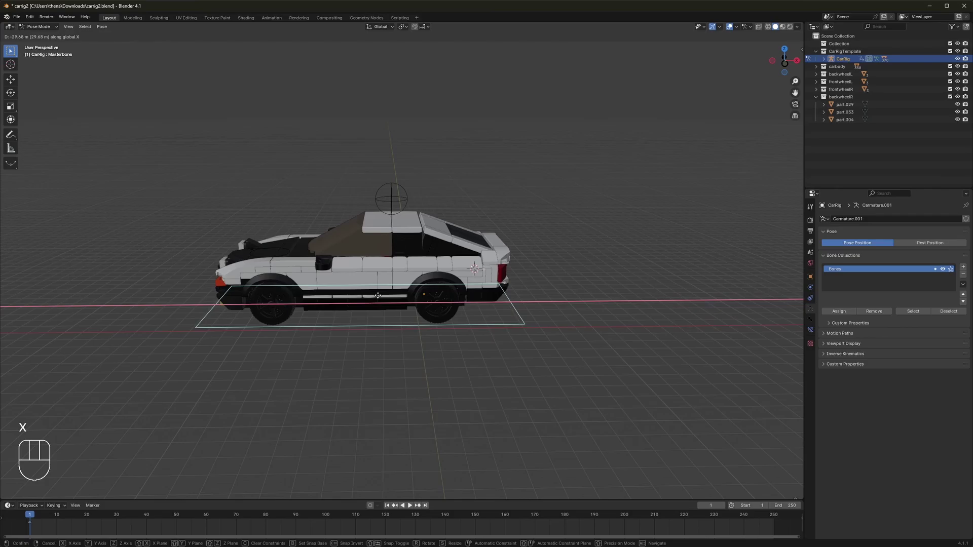
pyautogui.click(479, 297)
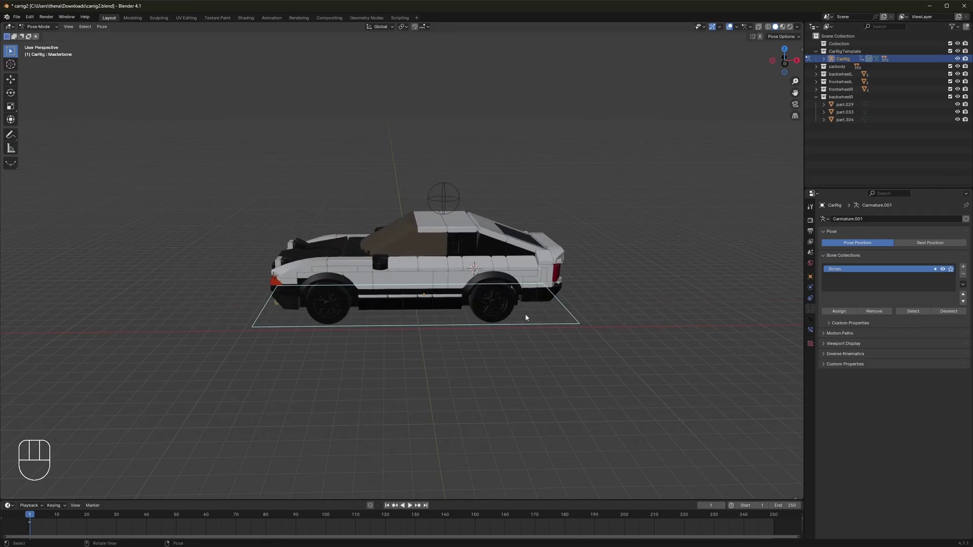
# Step: Rotate the Masterbone 90° about the Z axis and try moving it along the Y axis
pyautogui.press('r')
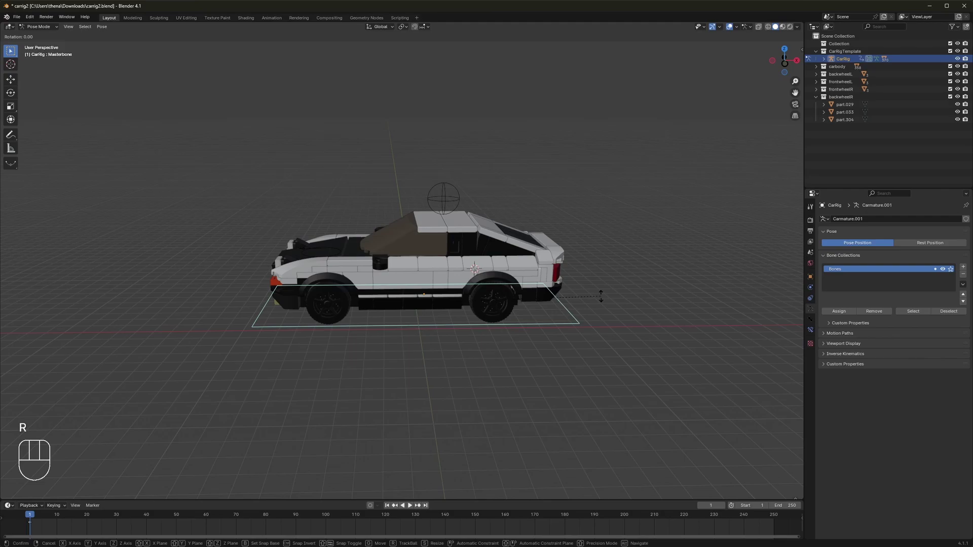
pyautogui.write('z')
pyautogui.write('90')
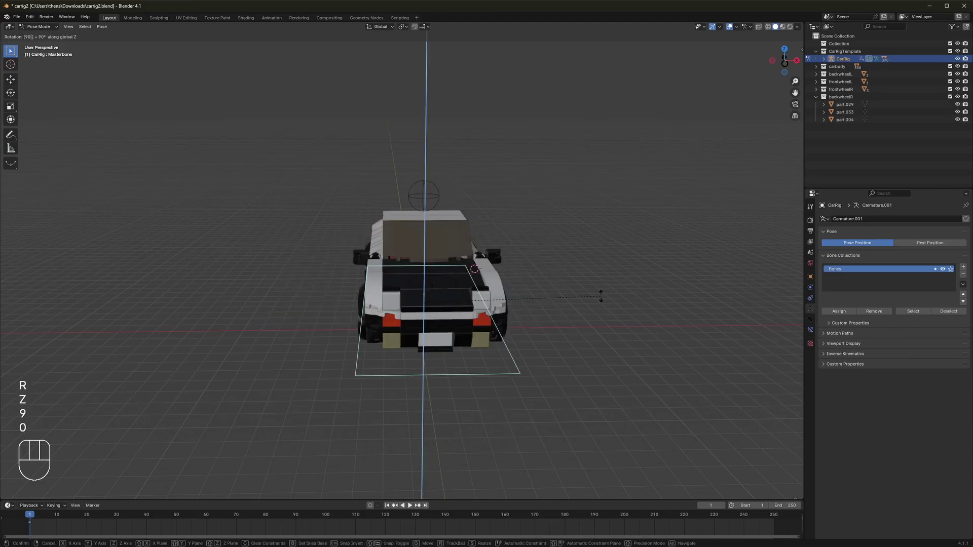
pyautogui.press('Return')
pyautogui.moveTo(601, 298); pyautogui.dragTo(484, 287, button='middle')
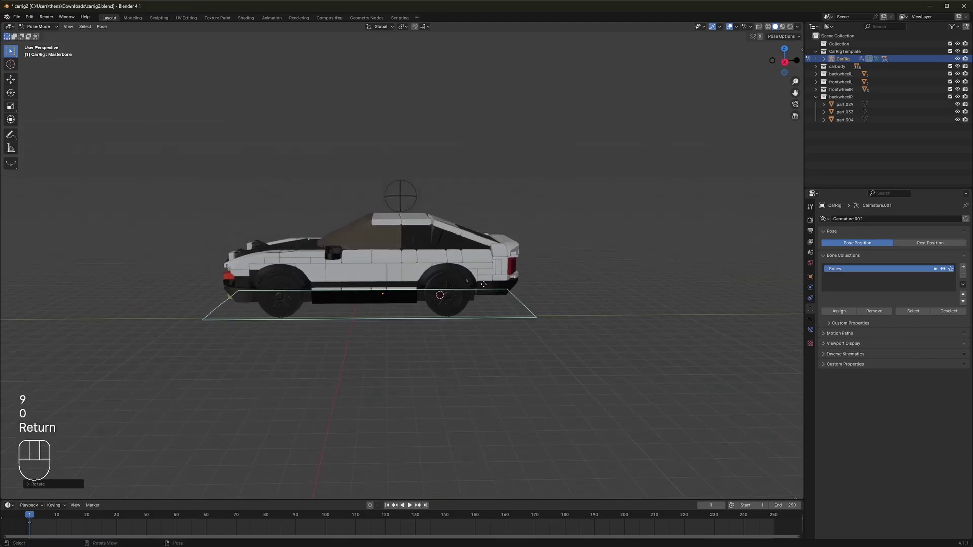
pyautogui.press('g')
pyautogui.press('y')
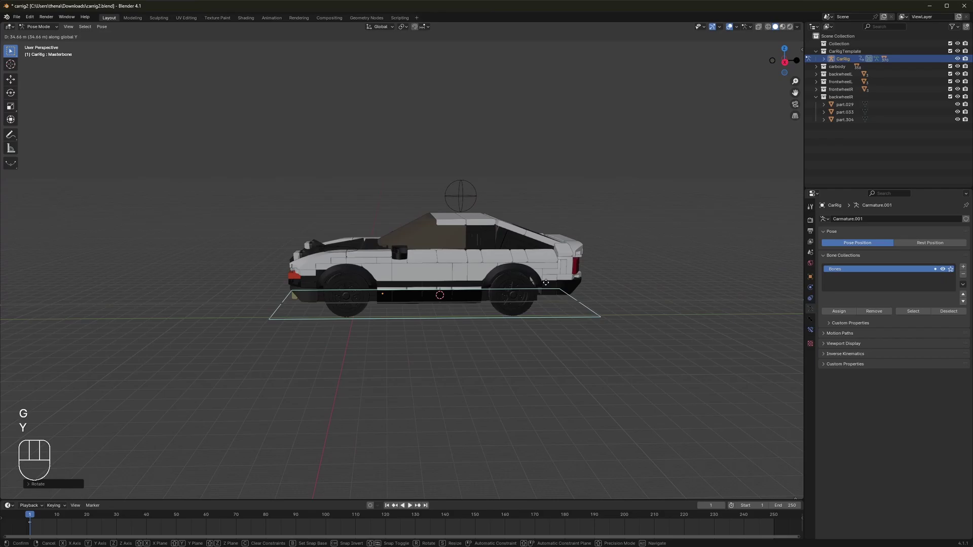
pyautogui.click(483, 285)
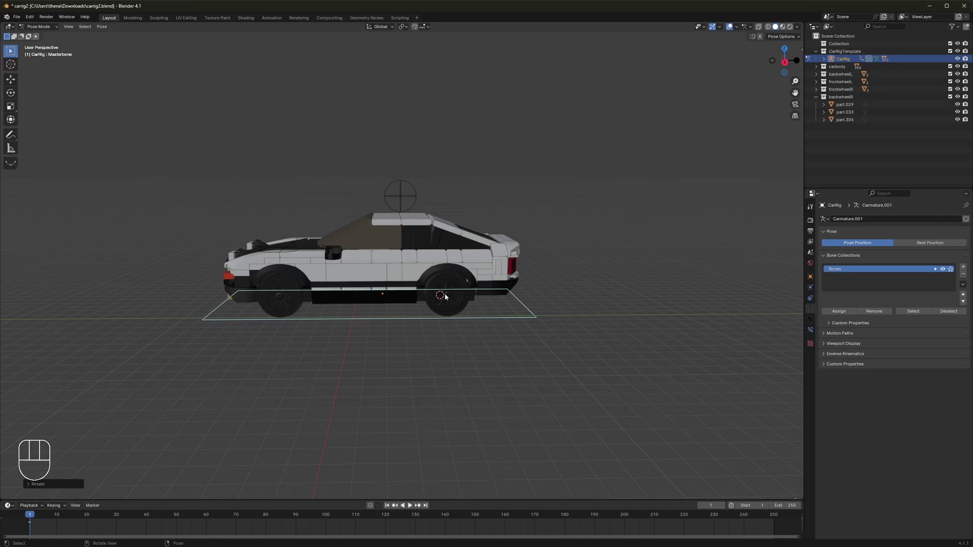
# Step: Undo the Masterbone's 90° rotation
pyautogui.moveTo(194, 307); pyautogui.dragTo(196, 247, button='middle')
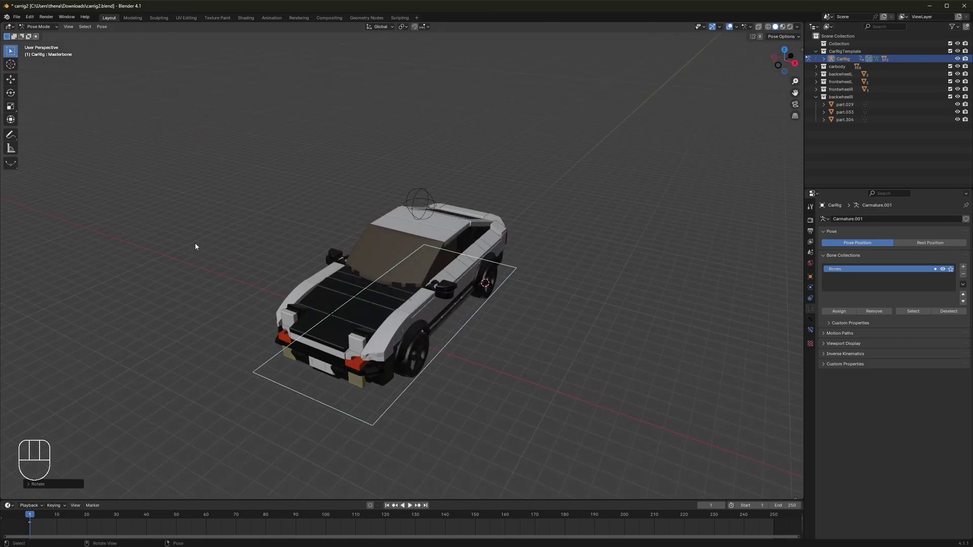
pyautogui.hotkey('ctrl', 'z')
pyautogui.hotkey('ctrl', 'z')
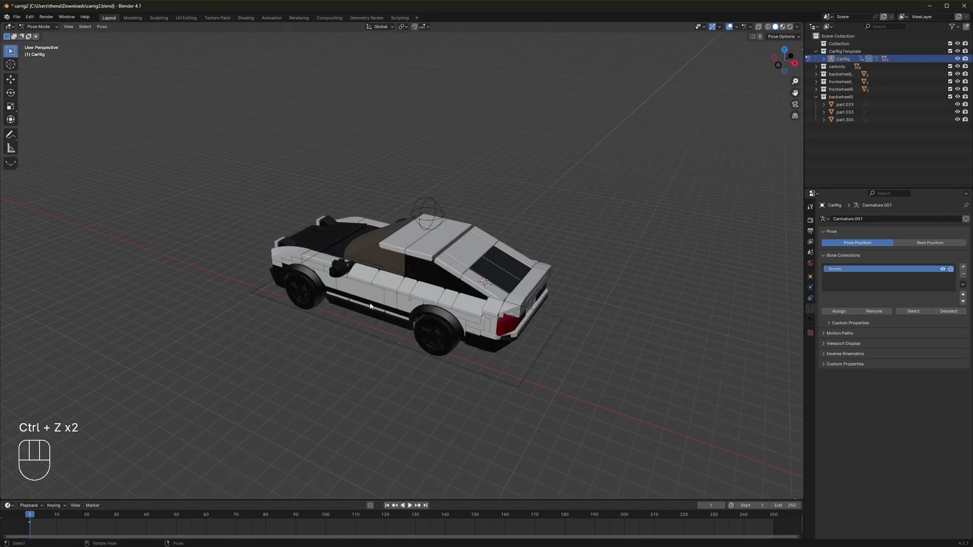
# Step: Reselect the Masterbone, try moving it along the X axis again, and cancel the move
pyautogui.moveTo(390, 293); pyautogui.dragTo(396, 333, button='middle')
pyautogui.click(396, 333)
pyautogui.press('g')
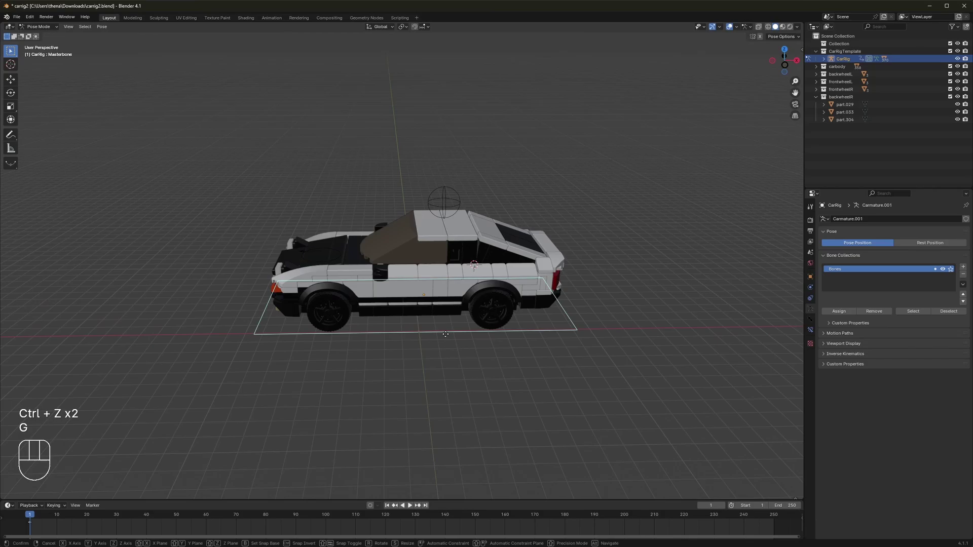
pyautogui.press('x')
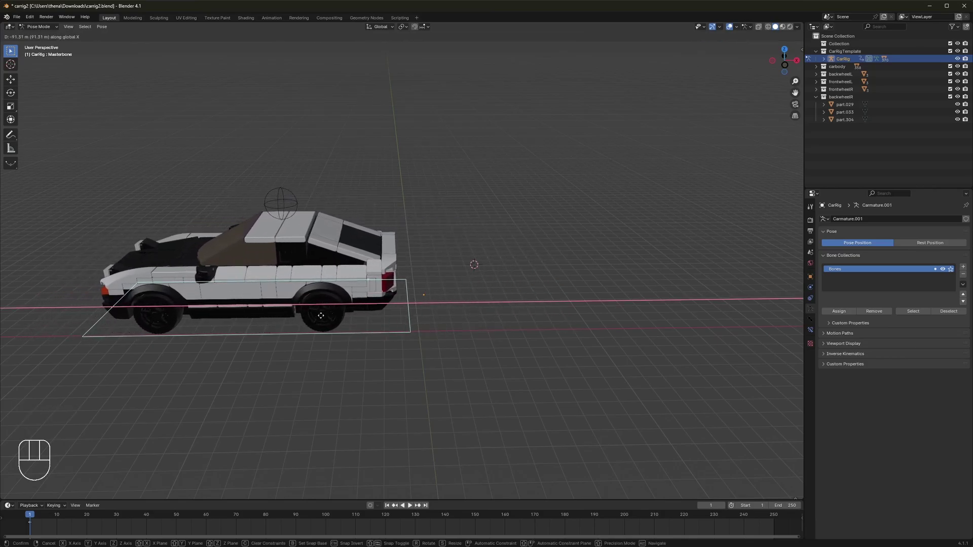
pyautogui.press('Escape')
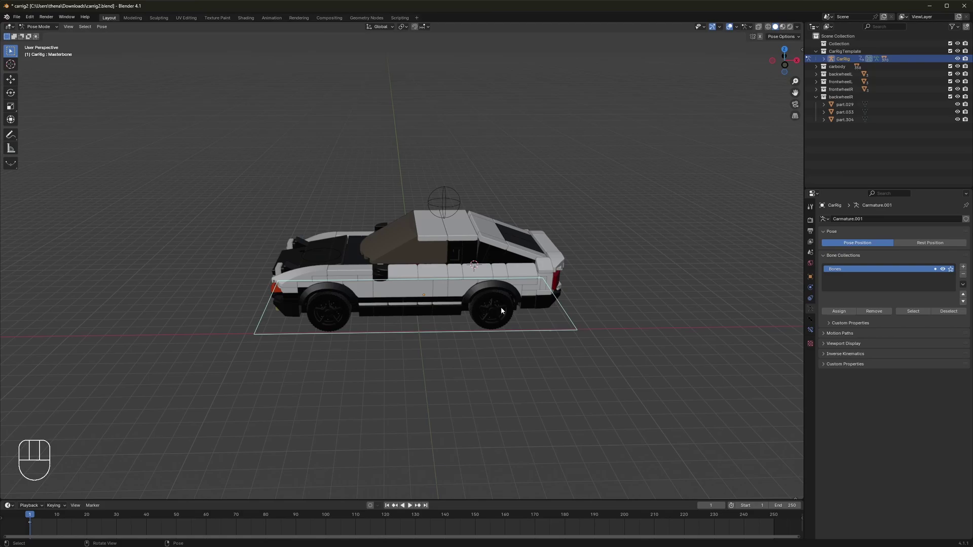
# Step: Try moving the RotationControl above the roof in different directions to test the body tilt, and cancel the moves
pyautogui.moveTo(507, 300)
pyautogui.mouseDown(button='middle')
pyautogui.moveTo(510, 269)
pyautogui.moveTo(506, 298)
pyautogui.mouseUp(button='middle')
pyautogui.scroll(2, 506, 299)
pyautogui.click(479, 188)
pyautogui.moveTo(499, 220); pyautogui.dragTo(461, 200, button='middle')
pyautogui.press('g')
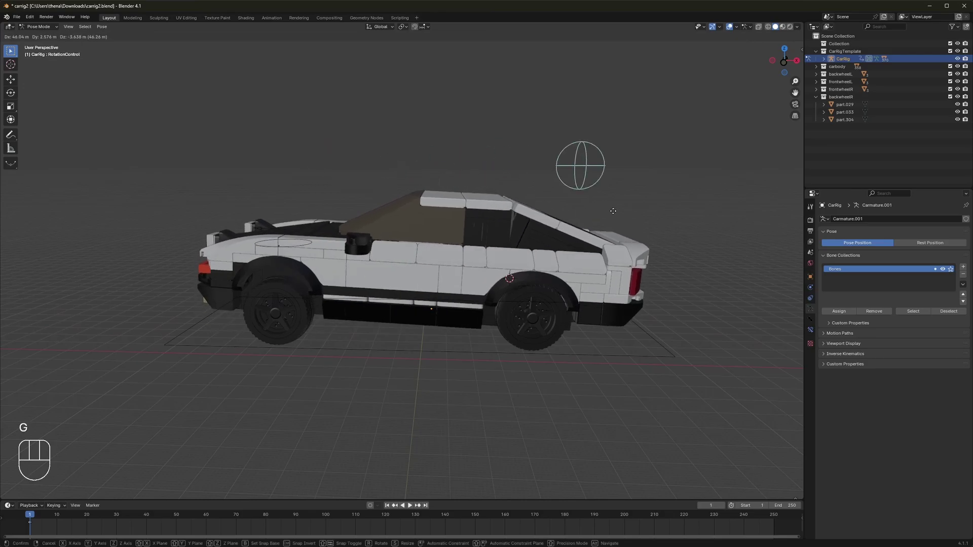
pyautogui.rightClick(568, 184)
pyautogui.moveTo(567, 184); pyautogui.dragTo(531, 234, button='middle')
pyautogui.press('g')
pyautogui.moveTo(329, 228); pyautogui.dragTo(441, 248, button='middle')
# Step: Reveal the hidden bones and select the CarRotationBone in the front orthographic view
pyautogui.hotkey('alt', 'h')
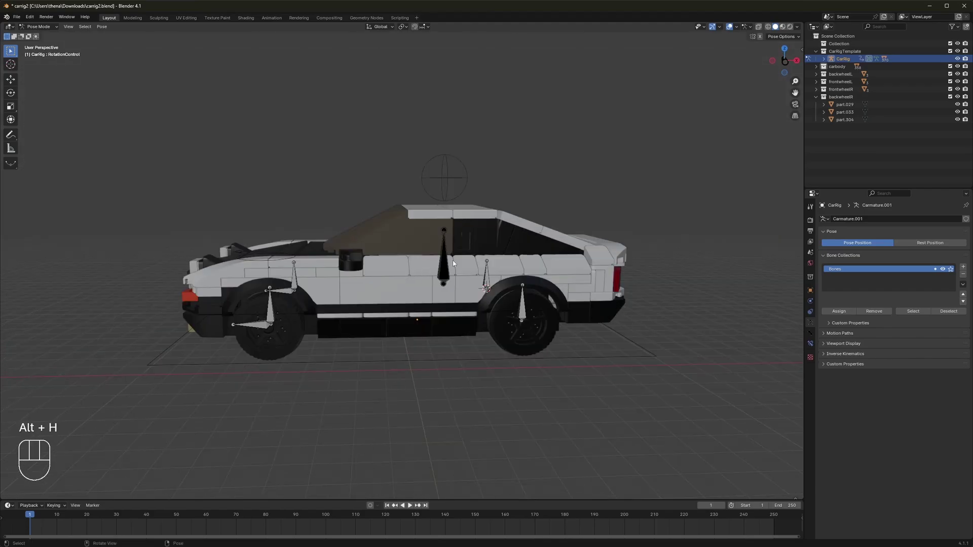
pyautogui.click(440, 265)
pyautogui.press('KP_3')
pyautogui.press('KP_1')
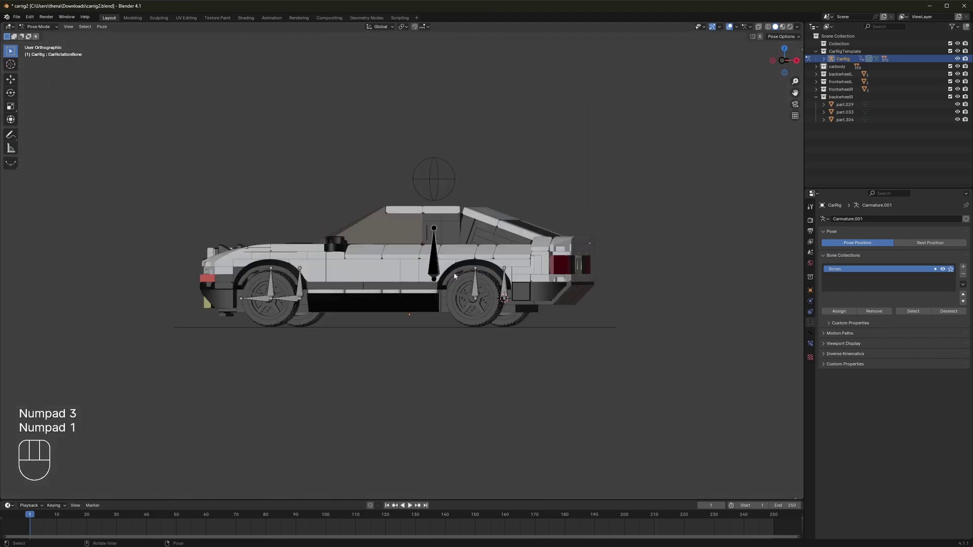
pyautogui.scroll(2, 454, 276)
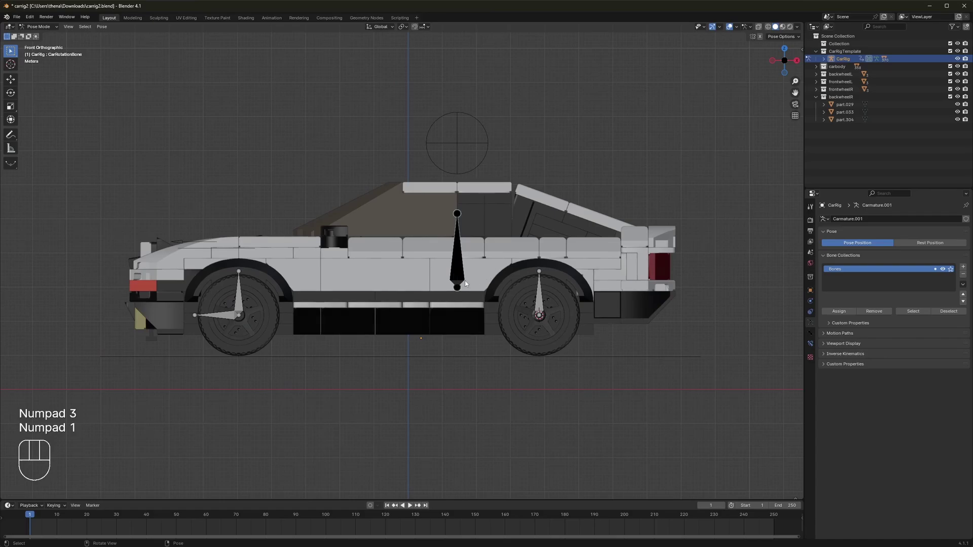
# Step: Switch the CarRig to Edit Mode and try moving the CarRotationBone to a different pivot position
pyautogui.press('Tab')
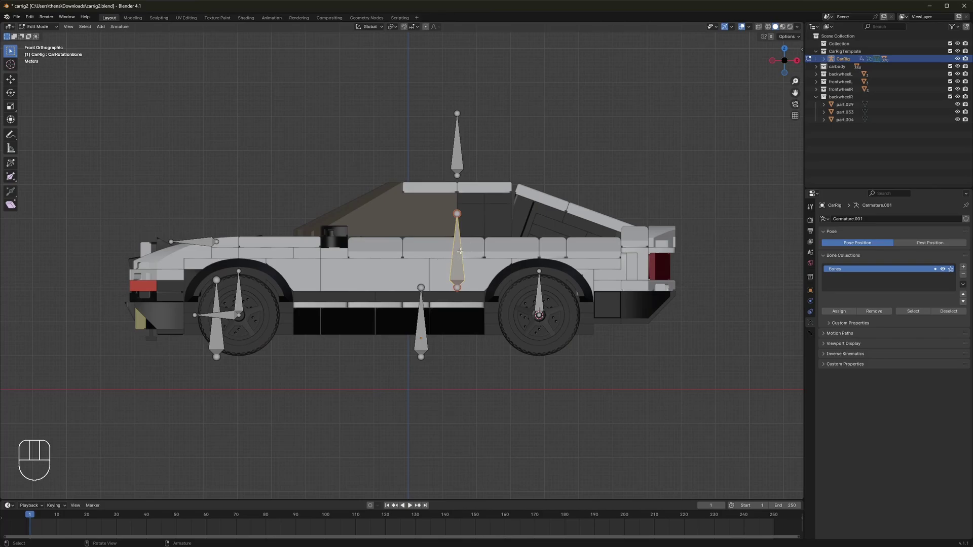
pyautogui.press('g')
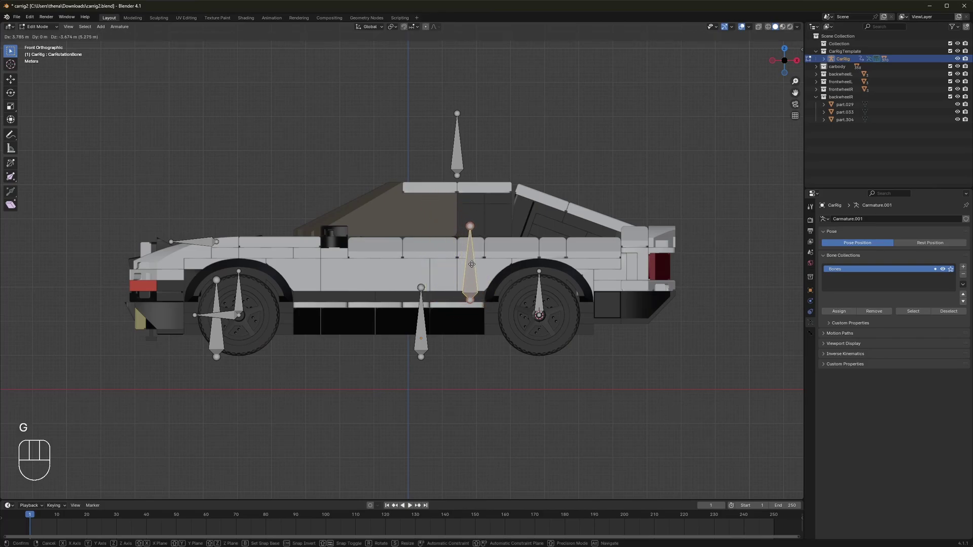
pyautogui.click(451, 258)
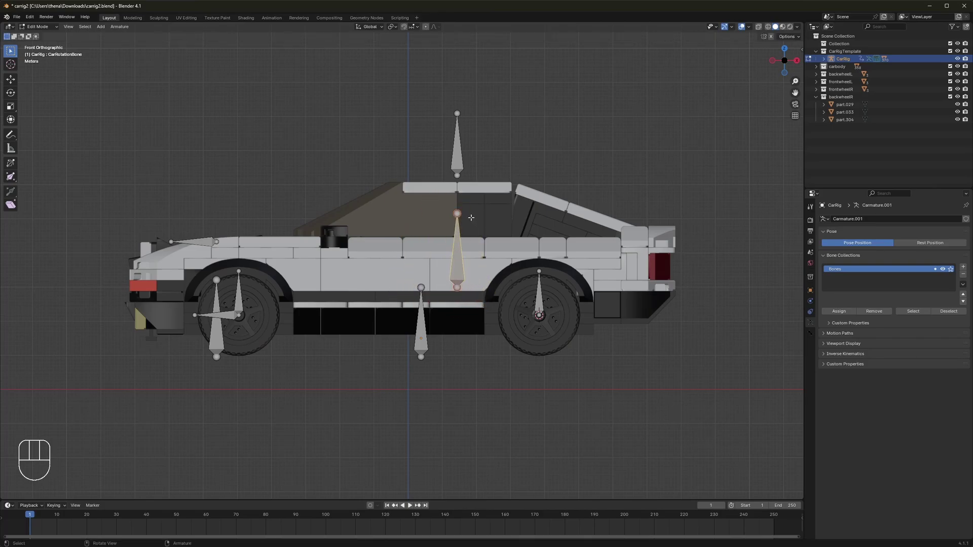
# Step: Return the CarRig to Pose Mode and try moving the RotationControl above the roof to test the body tilt
pyautogui.press('Tab')
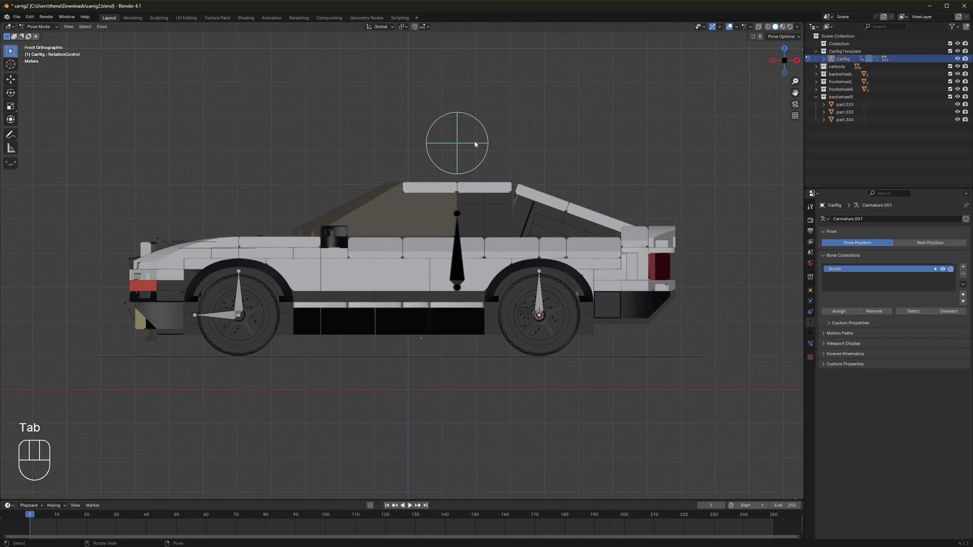
pyautogui.press('g')
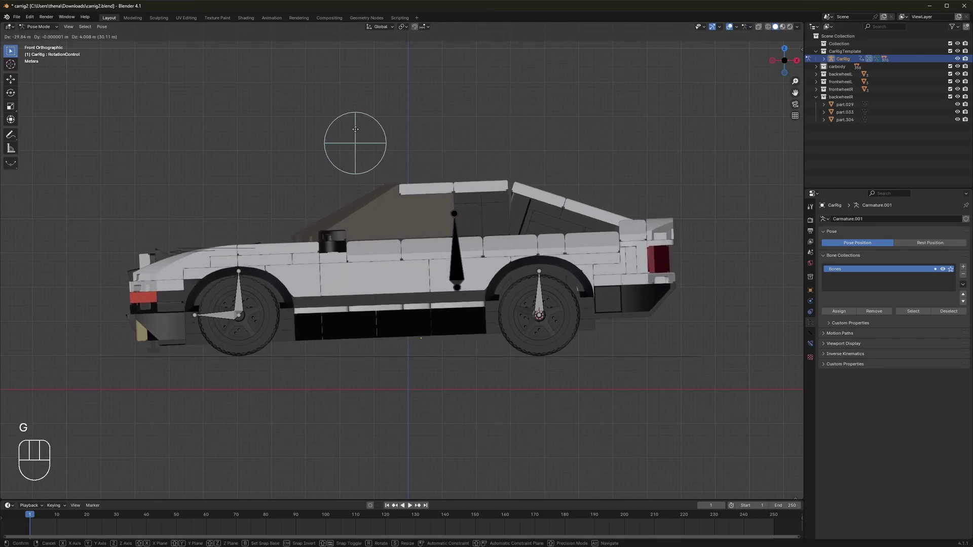
pyautogui.click(457, 142)
# Step: Try rotating the WheelRotationControl arrow above the hood around the Z axis to steer the front wheels, and undo the rotation
pyautogui.scroll(-2, 457, 144)
pyautogui.moveTo(436, 172); pyautogui.dragTo(259, 252, button='middle')
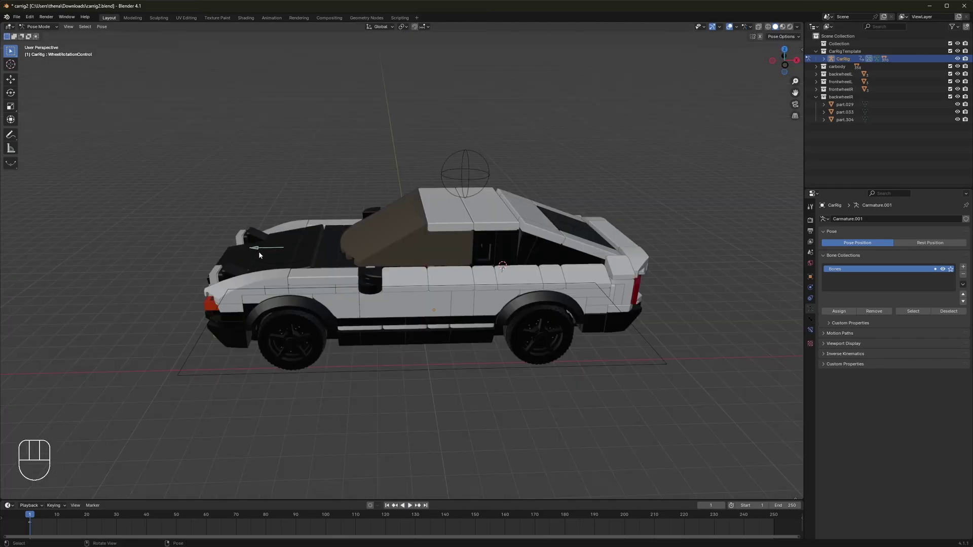
pyautogui.press('r')
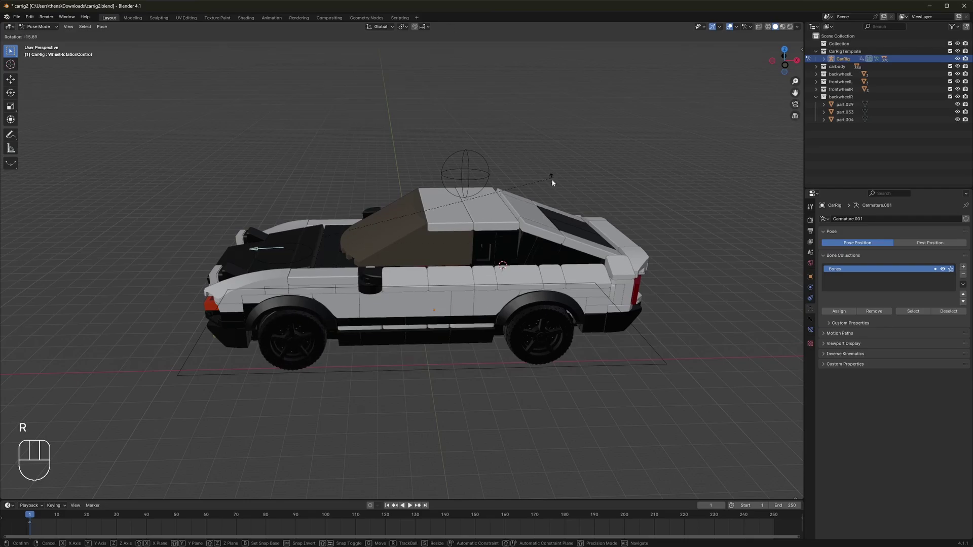
pyautogui.press('r')
pyautogui.press('z')
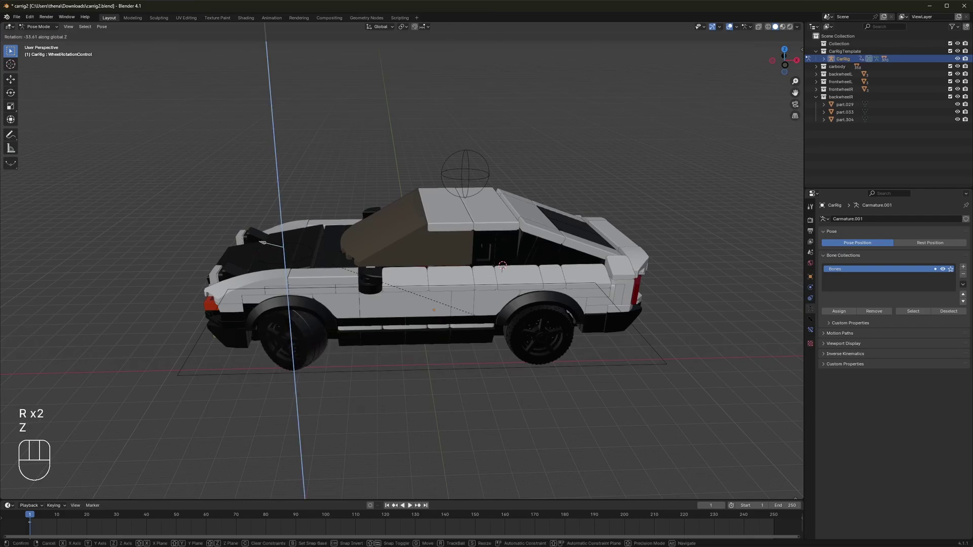
pyautogui.click(483, 60)
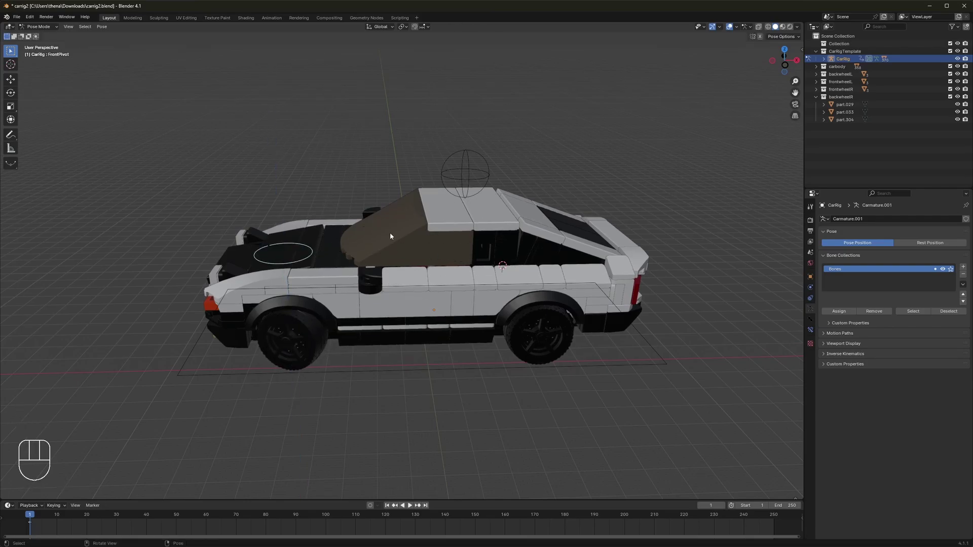
pyautogui.hotkey('ctrl', 'z')
pyautogui.hotkey('ctrl', 'z')
# Step: Try rotating the FrontPivot bone around the Z axis to swing the car about its front end, and cancel the rotation
pyautogui.press('r')
pyautogui.press('z')
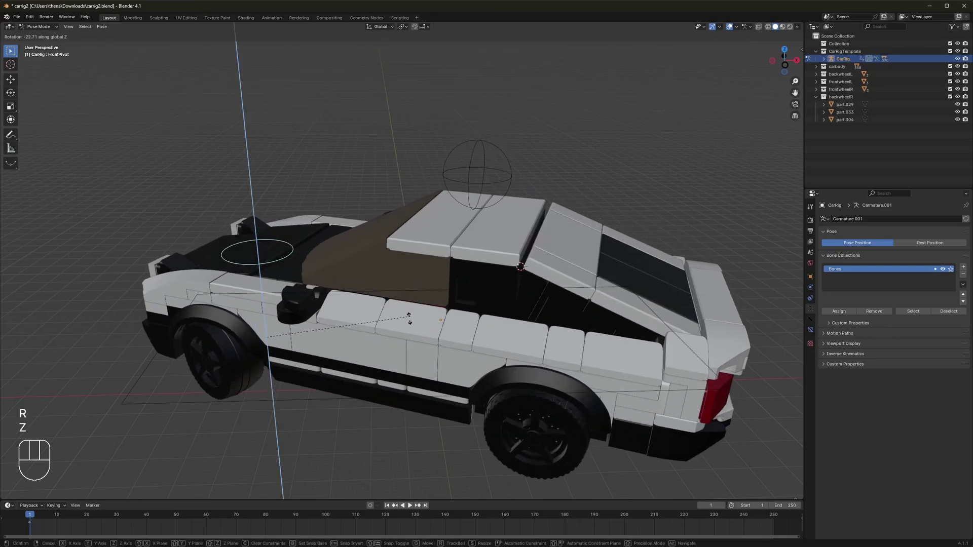
pyautogui.rightClick(496, 165)
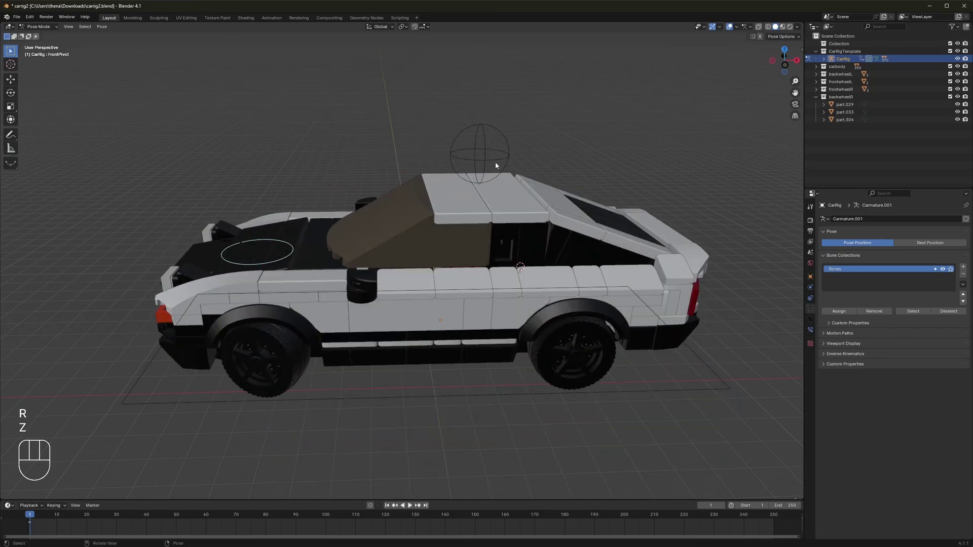
# Step: Select the RotationControl above the roof and inspect the rigged car from the side and front
pyautogui.scroll(-2, 494, 170)
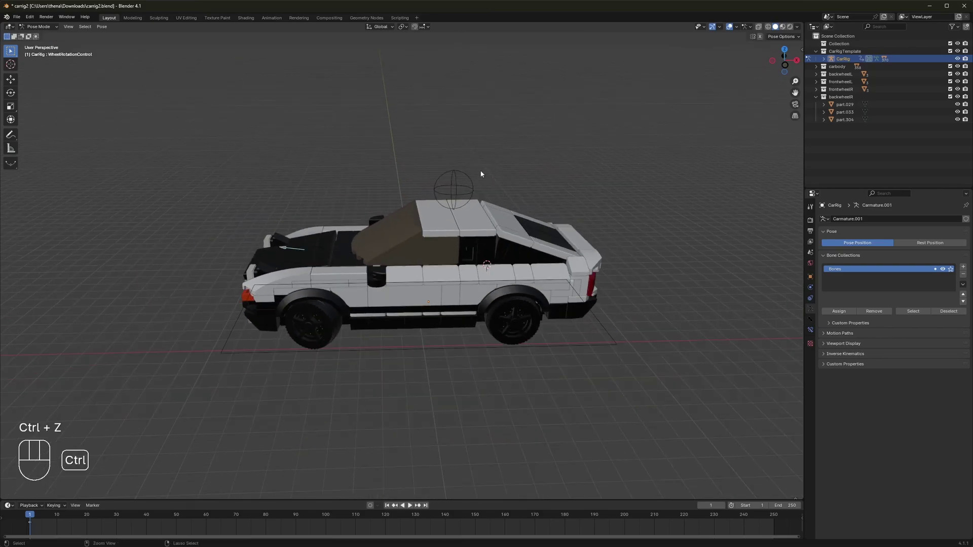
pyautogui.moveTo(471, 237); pyautogui.dragTo(702, 217, button='middle')
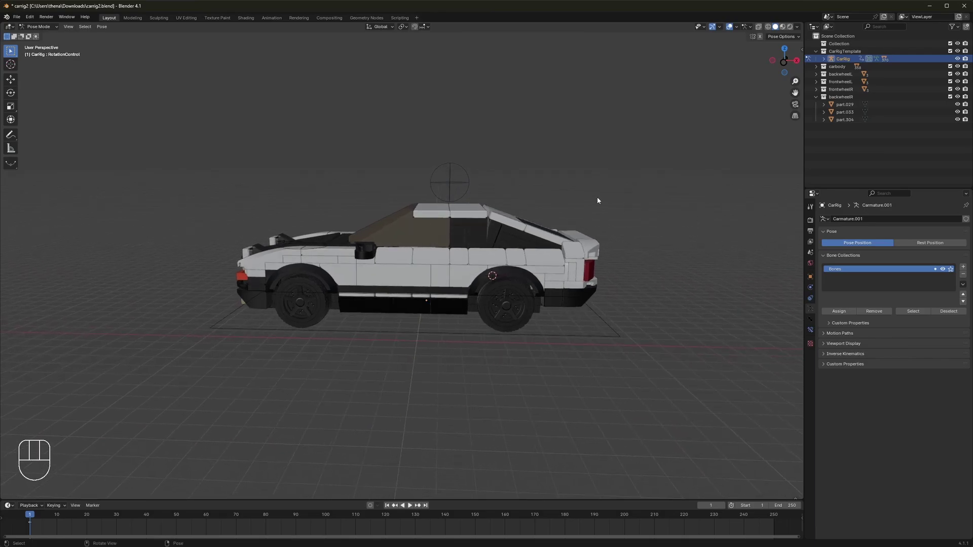
pyautogui.click(461, 188)
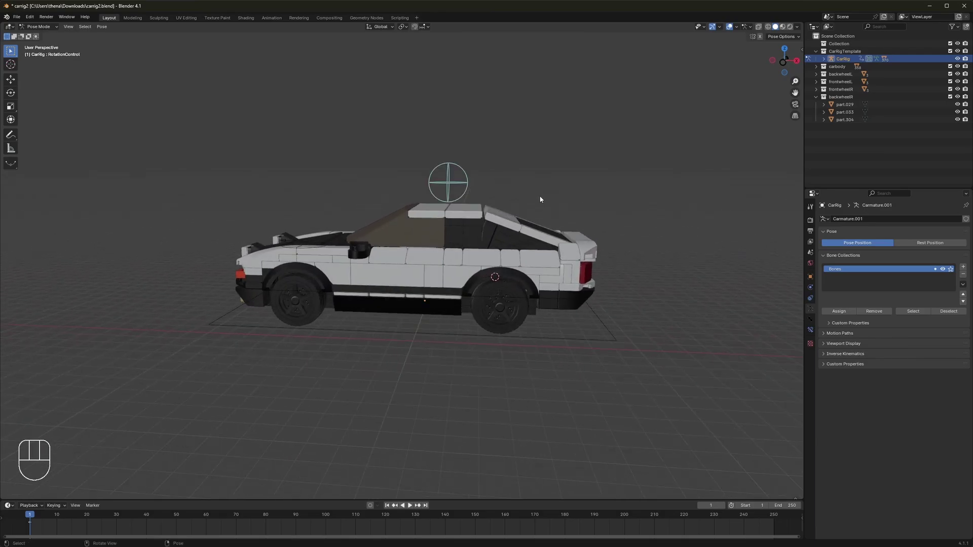
pyautogui.moveTo(538, 200)
pyautogui.mouseDown(button='middle')
pyautogui.moveTo(513, 200)
pyautogui.moveTo(534, 199)
pyautogui.mouseUp(button='middle')
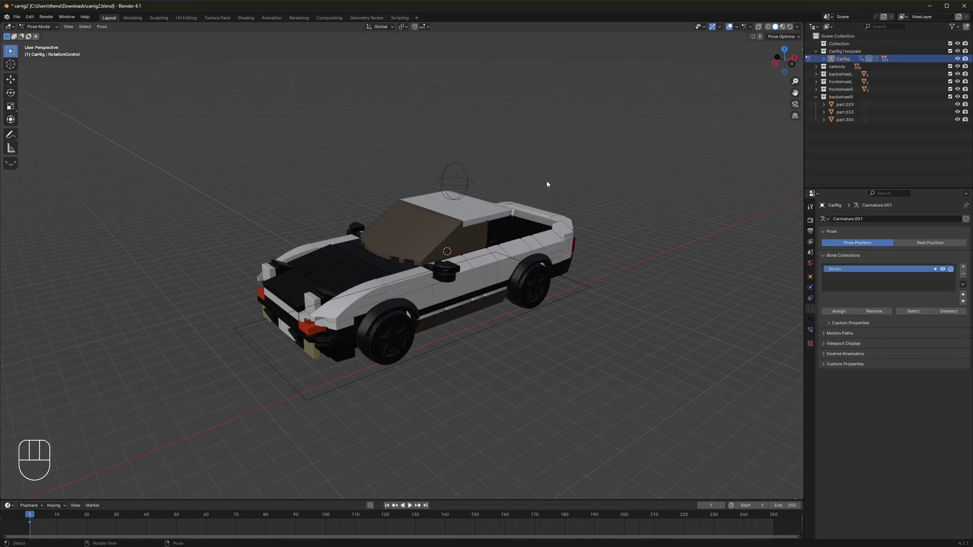